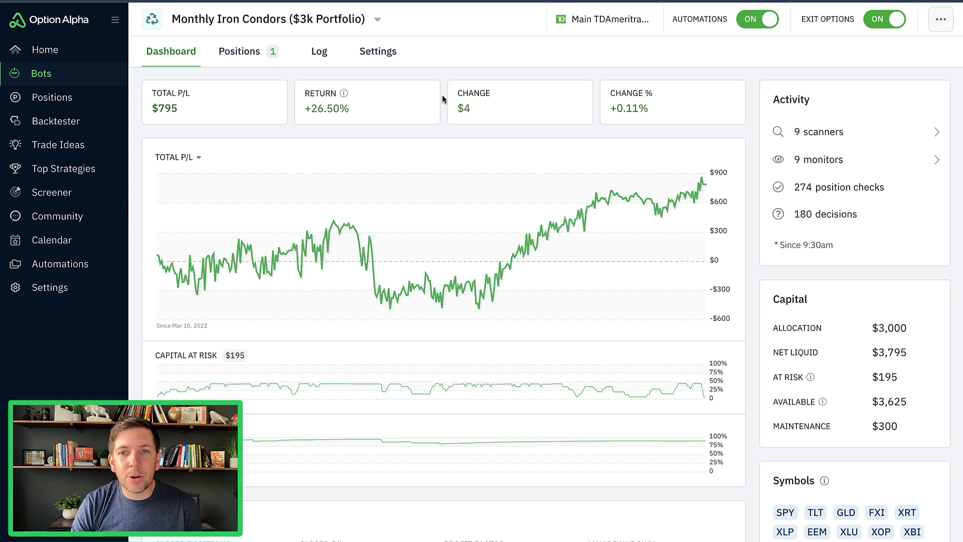
# Step: View the Monthly Iron Condors ($3k Portfolio) dashboard showing $795 total P/L and a +26.50% return
pyautogui.moveTo(475, 313)
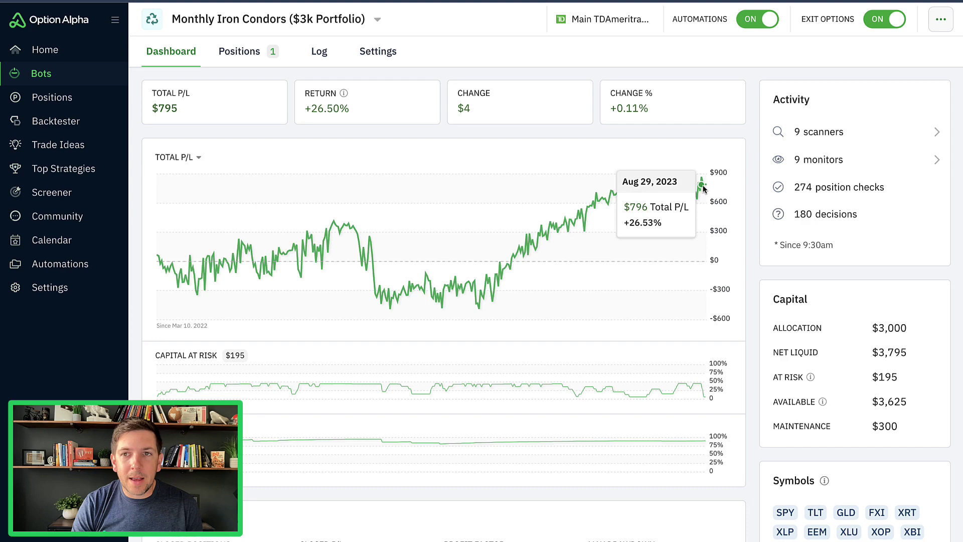
pyautogui.scroll(-2, 474, 148)
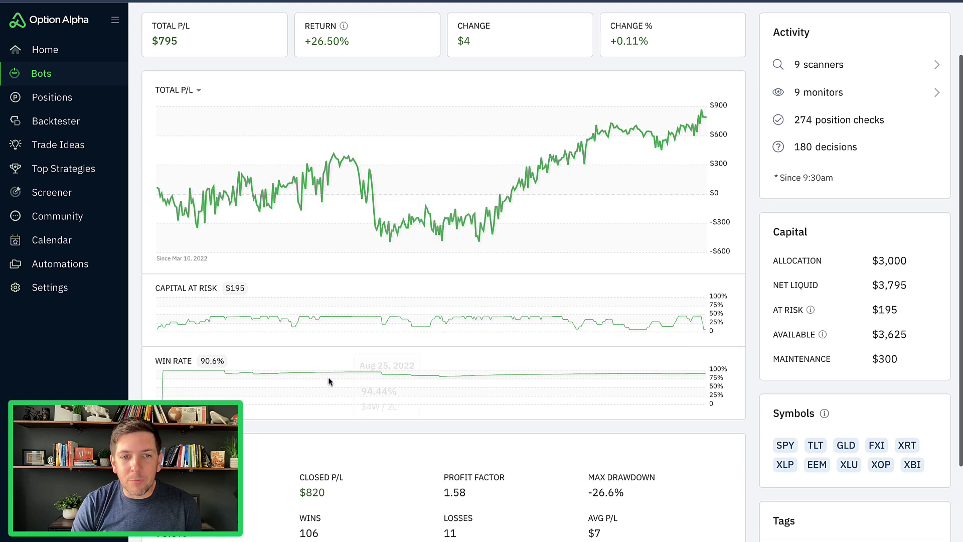
pyautogui.moveTo(353, 376)
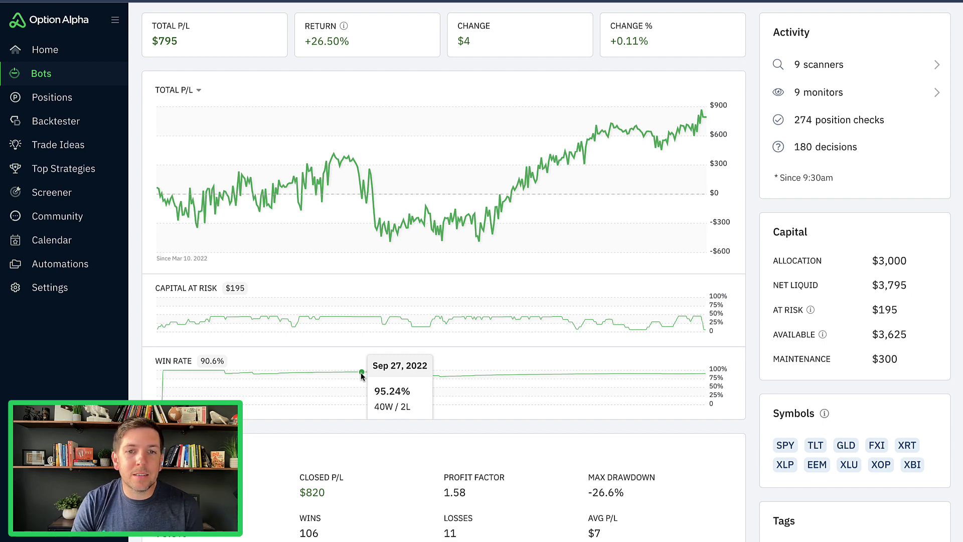
pyautogui.scroll(-2, 356, 387)
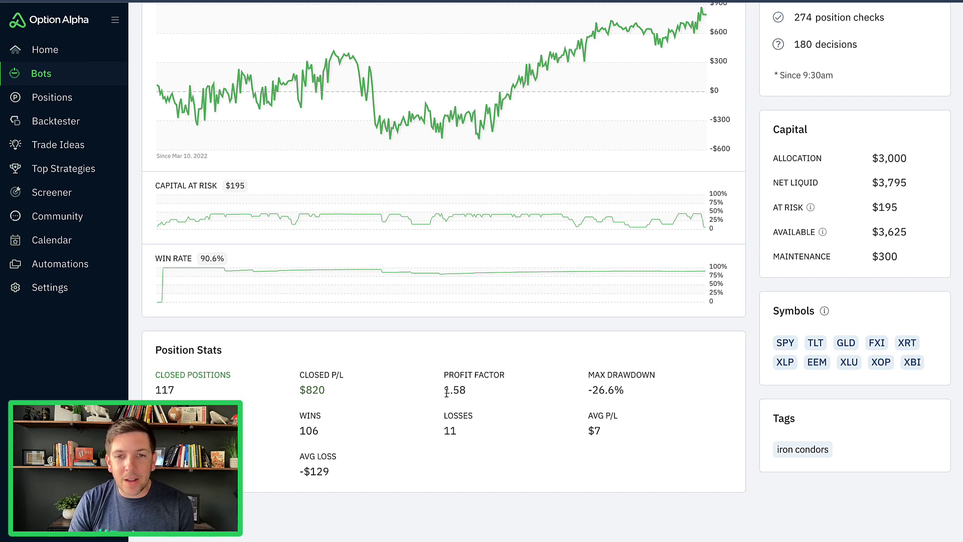
pyautogui.moveTo(442, 391); pyautogui.dragTo(470, 390)
pyautogui.click(471, 388)
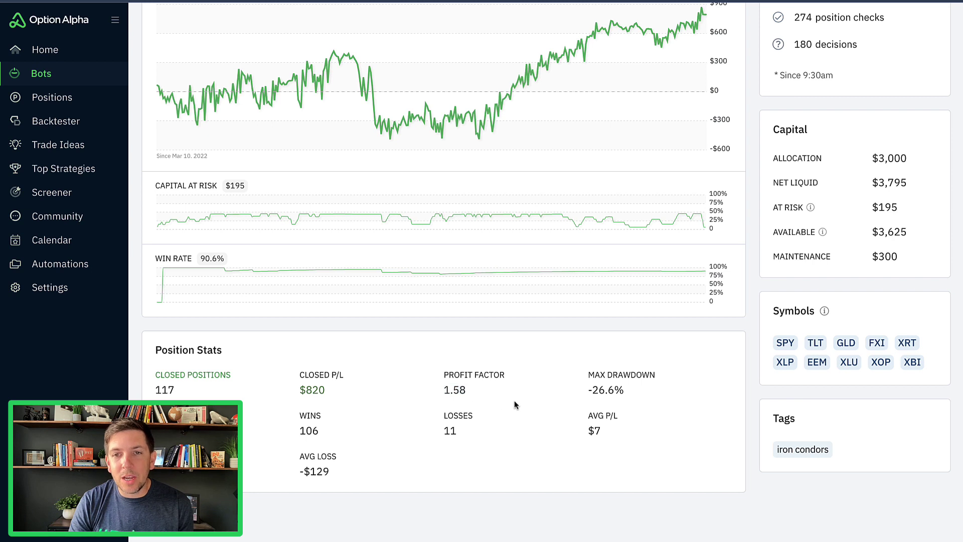
pyautogui.moveTo(581, 394); pyautogui.dragTo(635, 391)
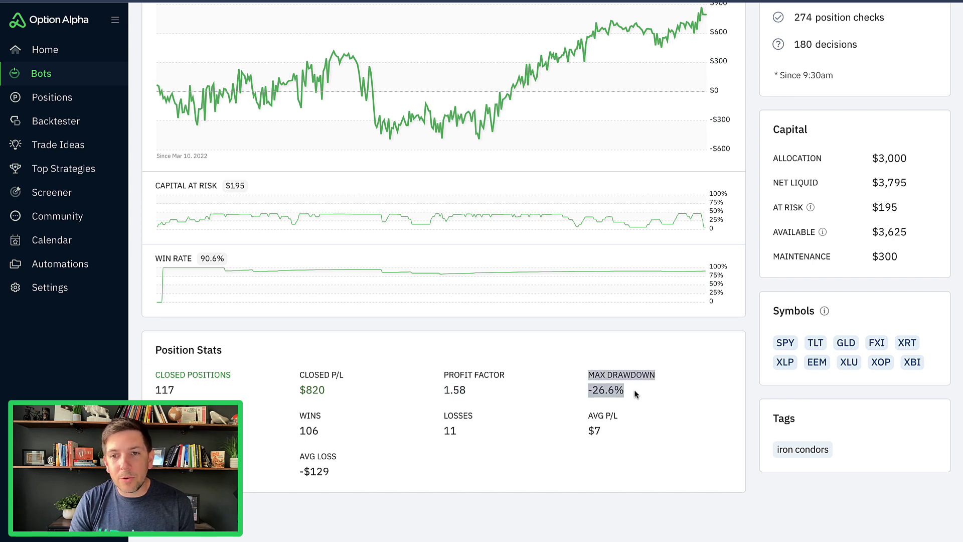
pyautogui.click(572, 395)
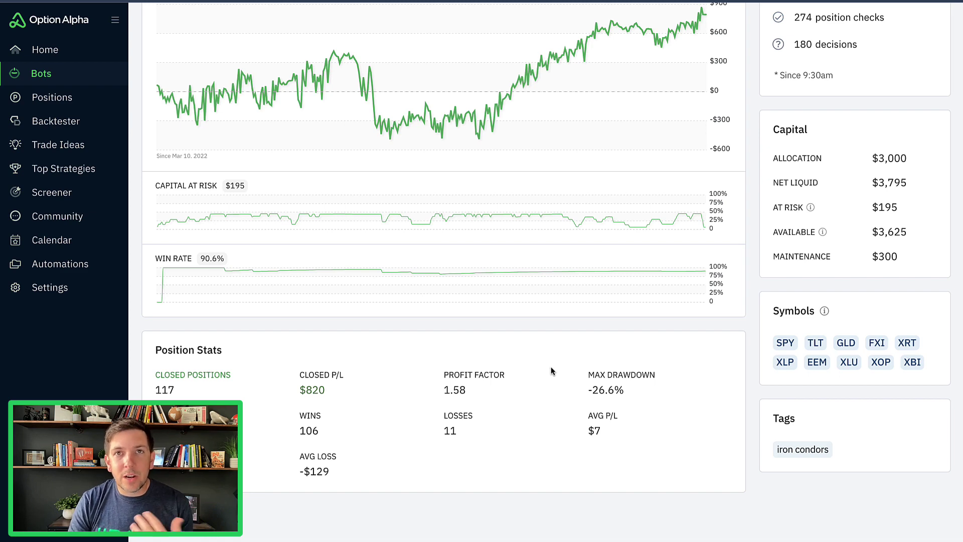
pyautogui.scroll(4, 551, 371)
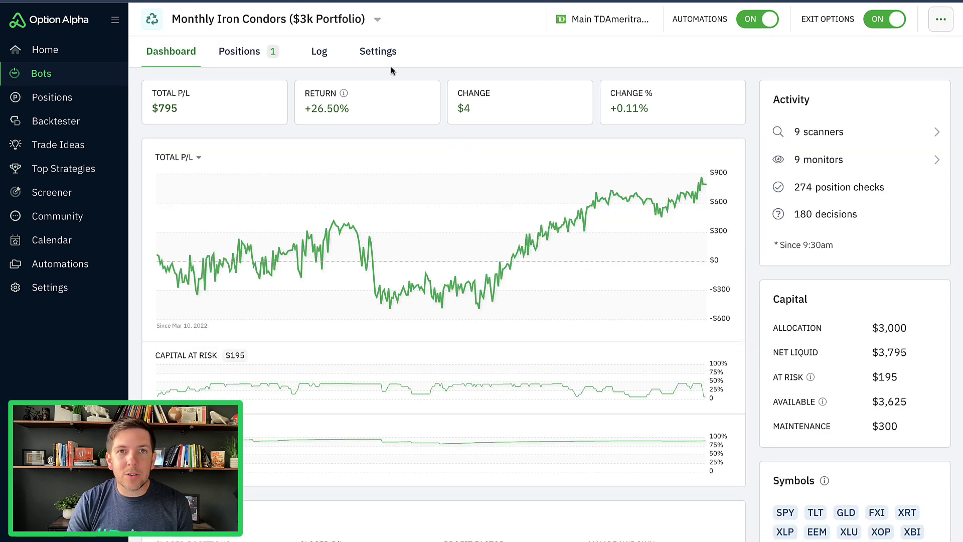
# Step: Scroll the Monthly Iron Condors closed-position analysis down to the By Strategy and By Symbol charts
pyautogui.click(385, 56)
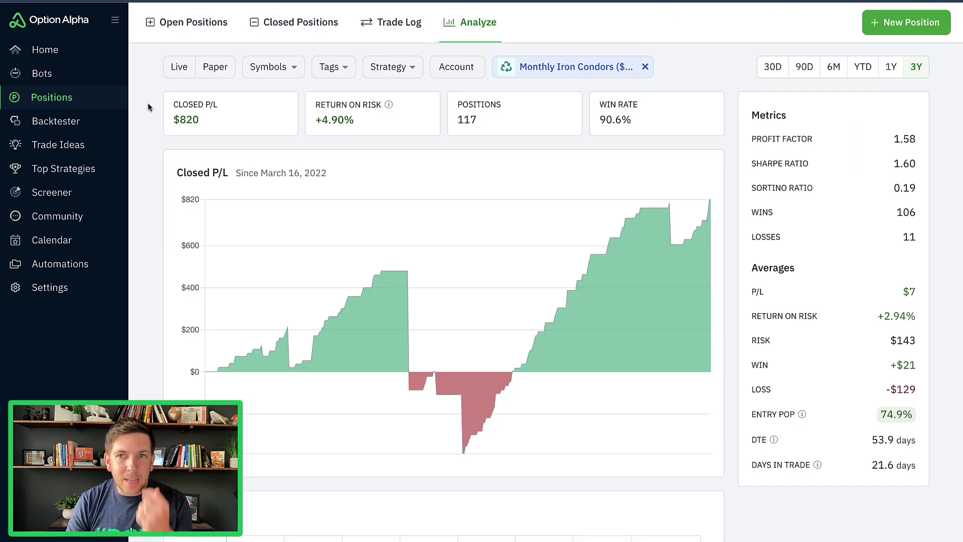
pyautogui.scroll(-6, 148, 106)
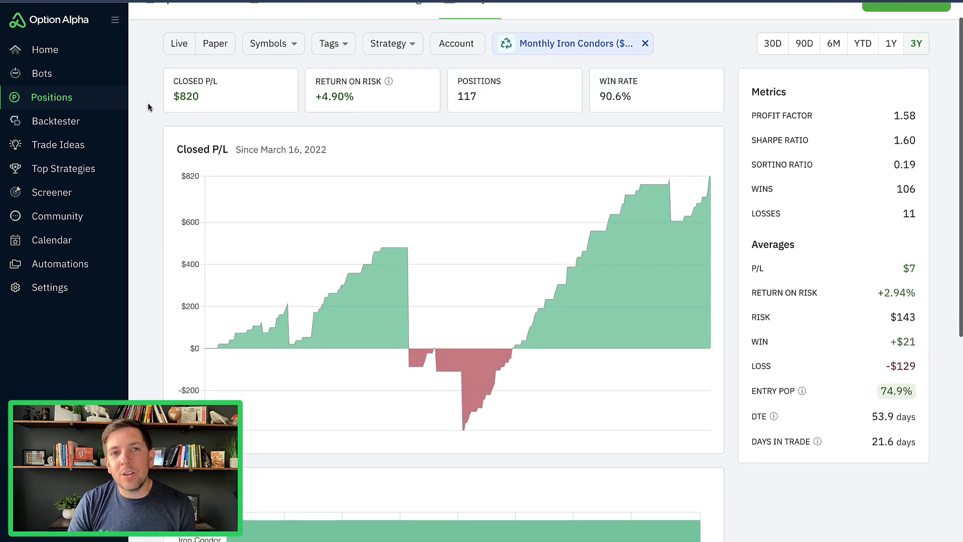
pyautogui.scroll(-1, 148, 106)
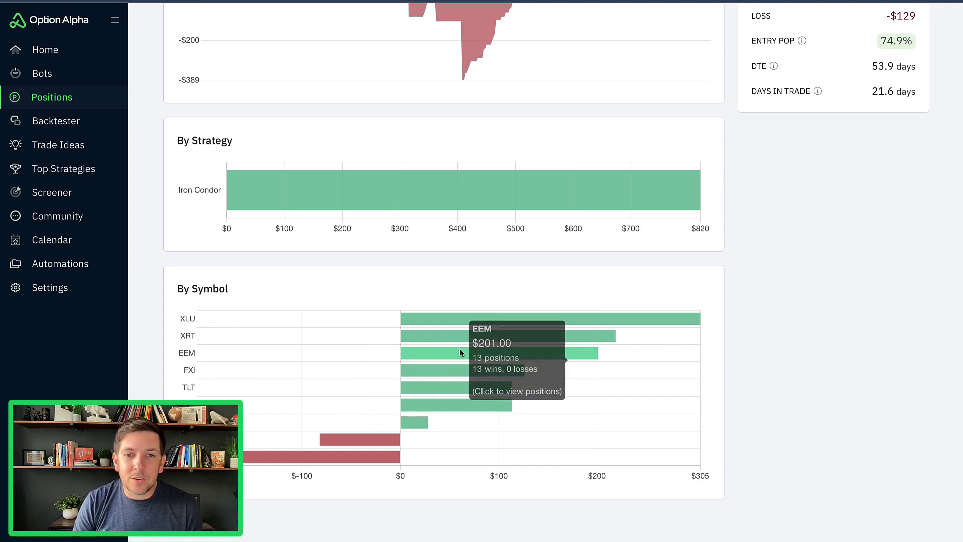
pyautogui.moveTo(499, 321)
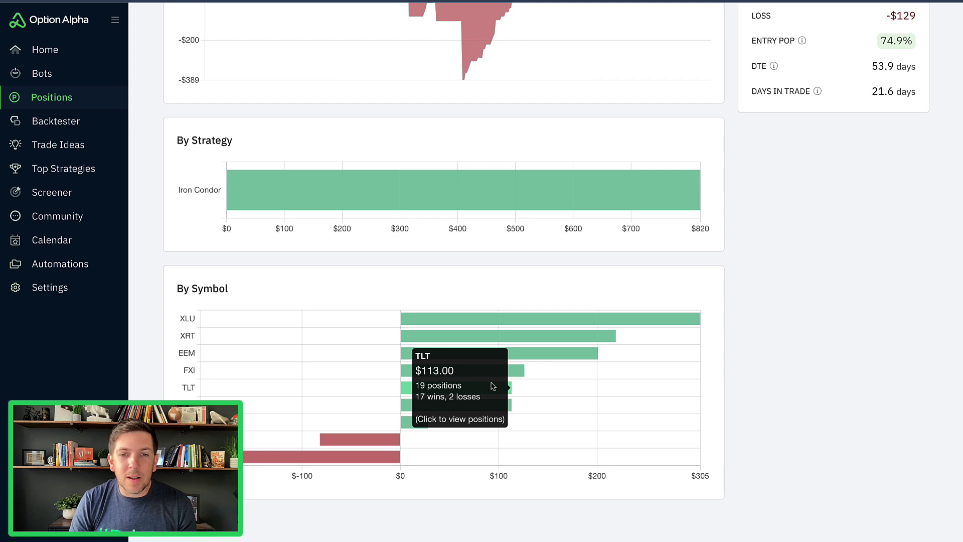
pyautogui.click(328, 459)
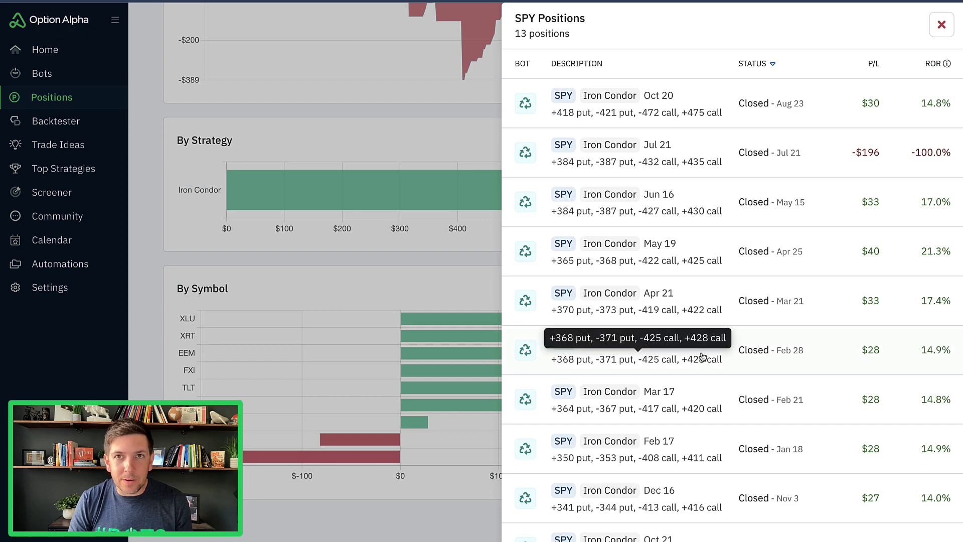
pyautogui.scroll(-2, 711, 269)
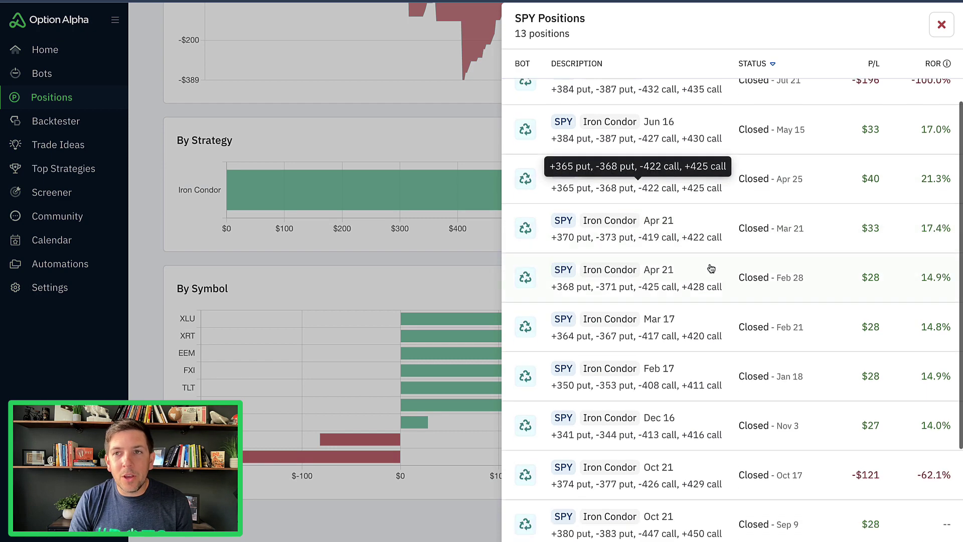
pyautogui.scroll(-3, 712, 268)
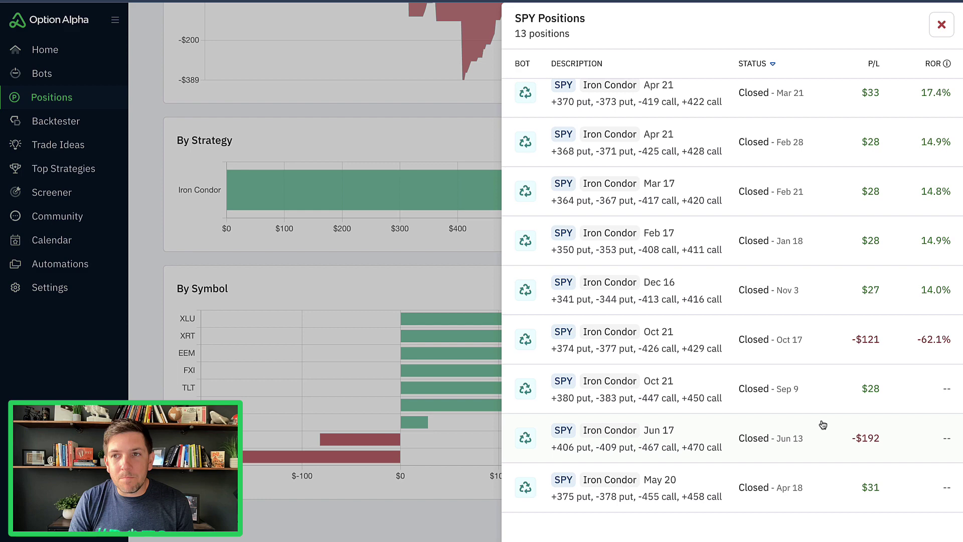
pyautogui.scroll(5, 824, 425)
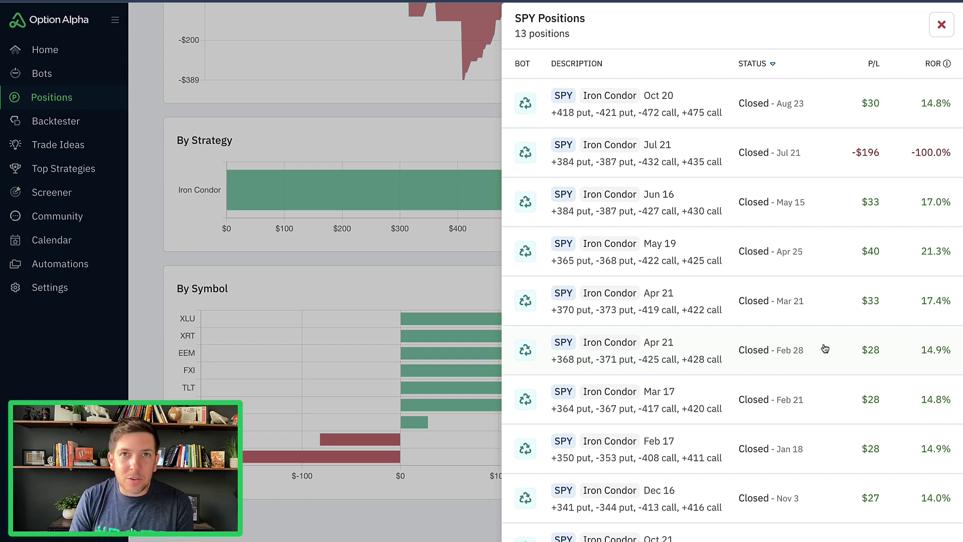
pyautogui.click(942, 24)
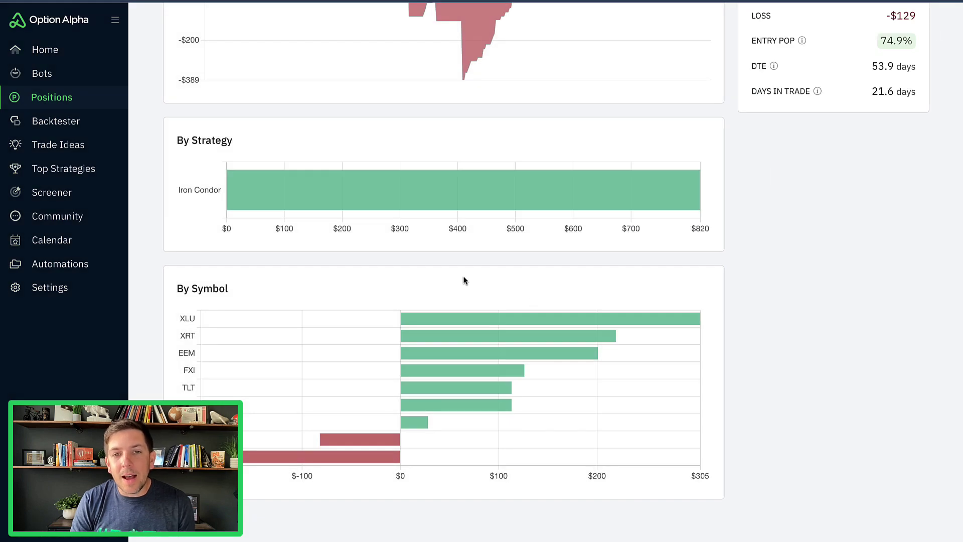
pyautogui.click(354, 437)
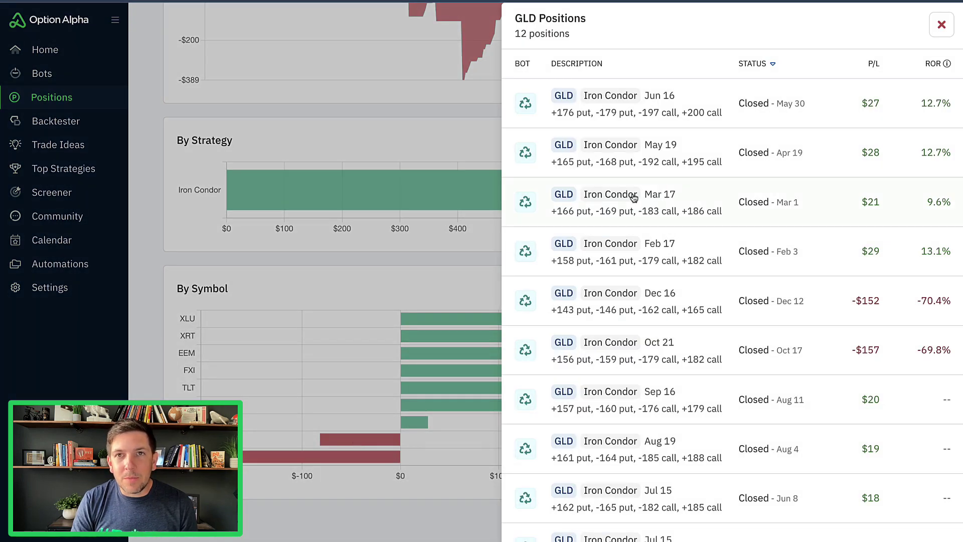
pyautogui.scroll(-1, 712, 100)
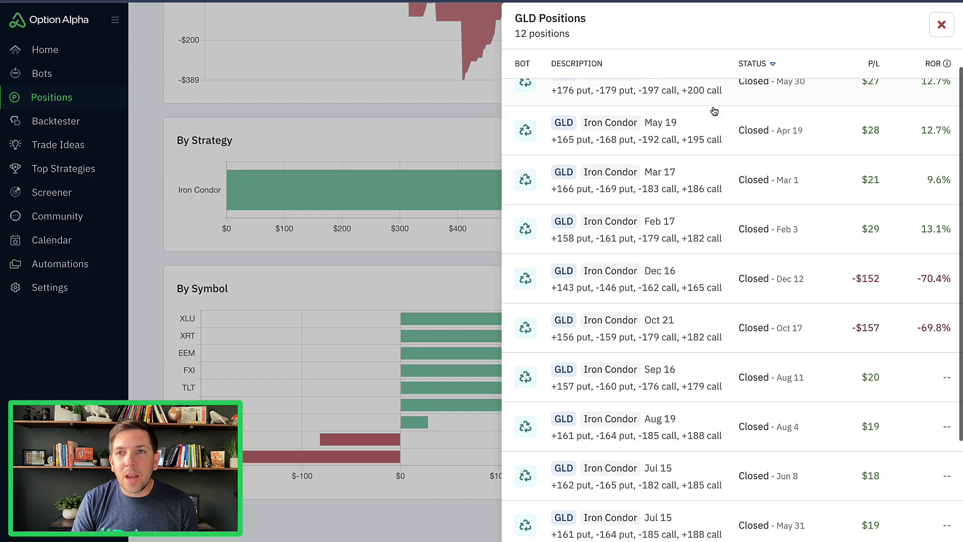
pyautogui.scroll(-5, 715, 111)
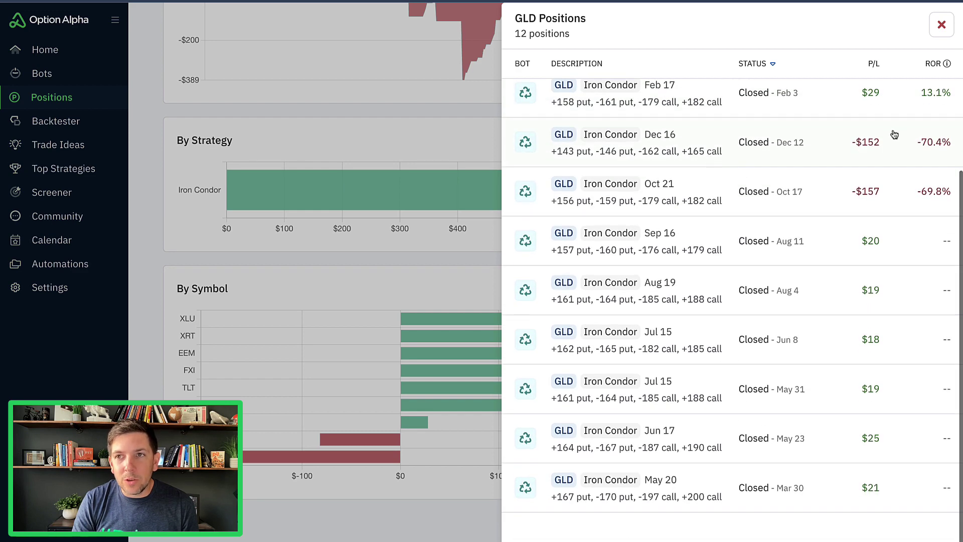
pyautogui.scroll(3, 826, 231)
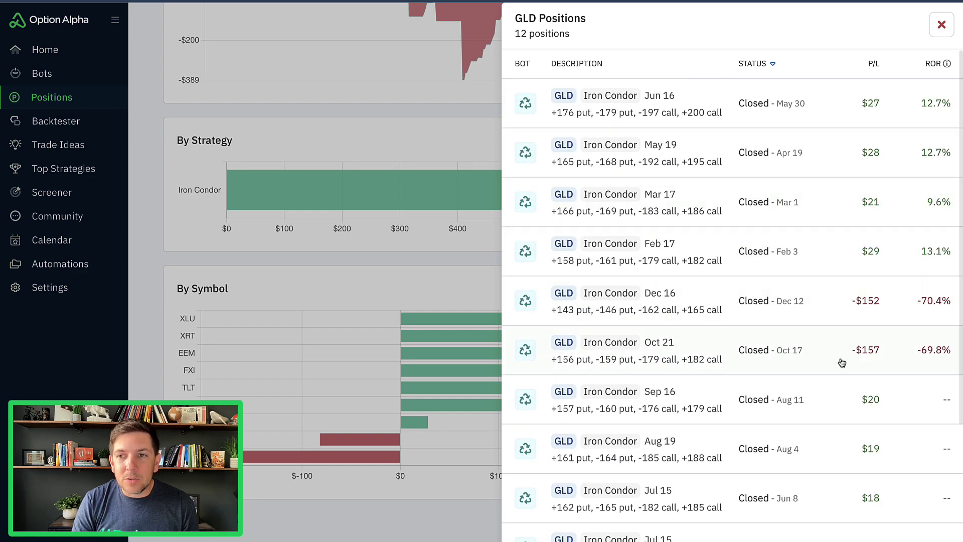
pyautogui.click(941, 25)
# Step: Review the bot's Settings: the 13-input SPY-to-XBI iron condor scanner, monitor and $3,000 allocation
pyautogui.scroll(2, 367, 288)
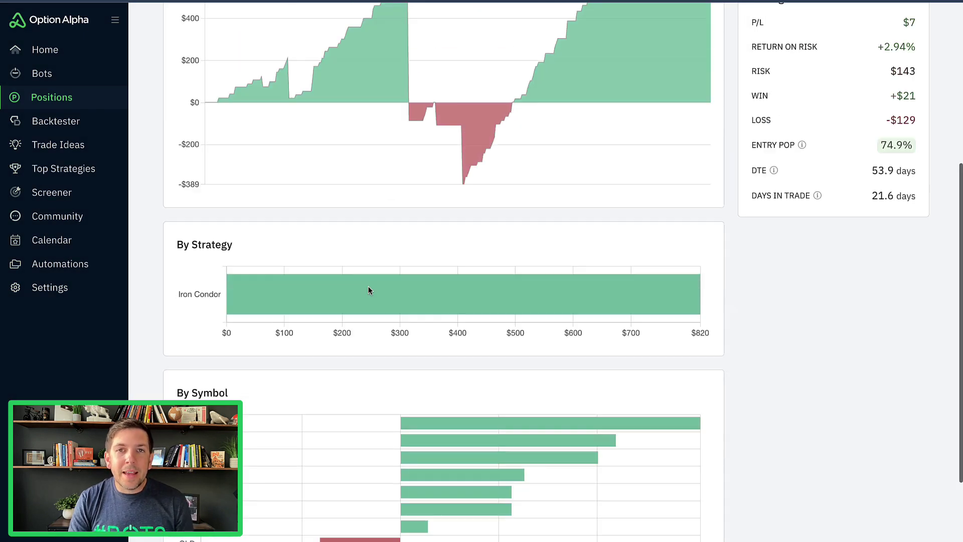
pyautogui.scroll(5, 368, 290)
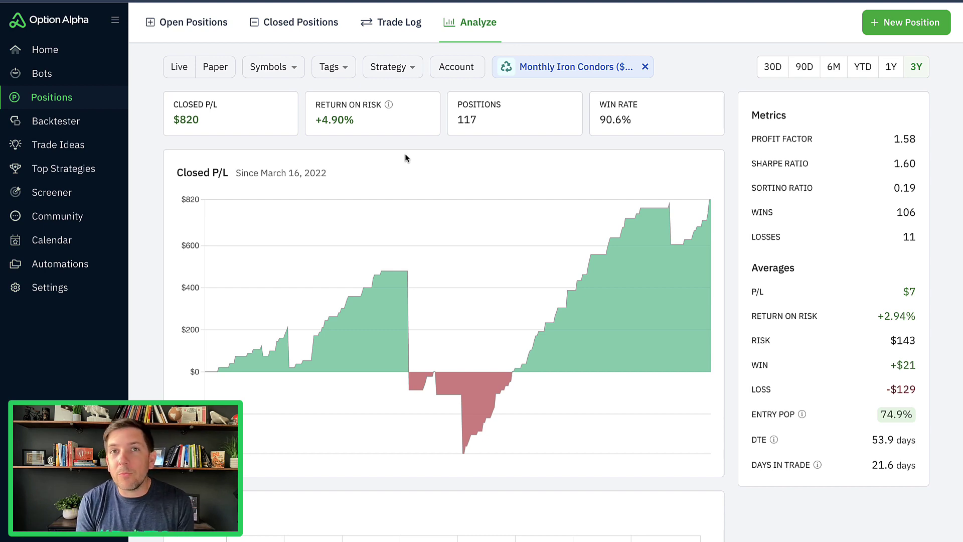
pyautogui.scroll(-8, 391, 206)
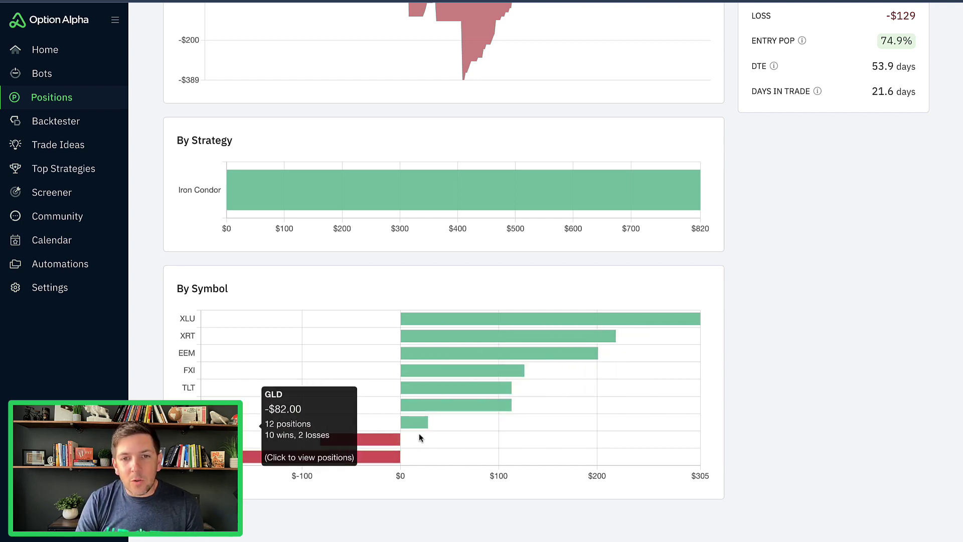
pyautogui.moveTo(416, 424)
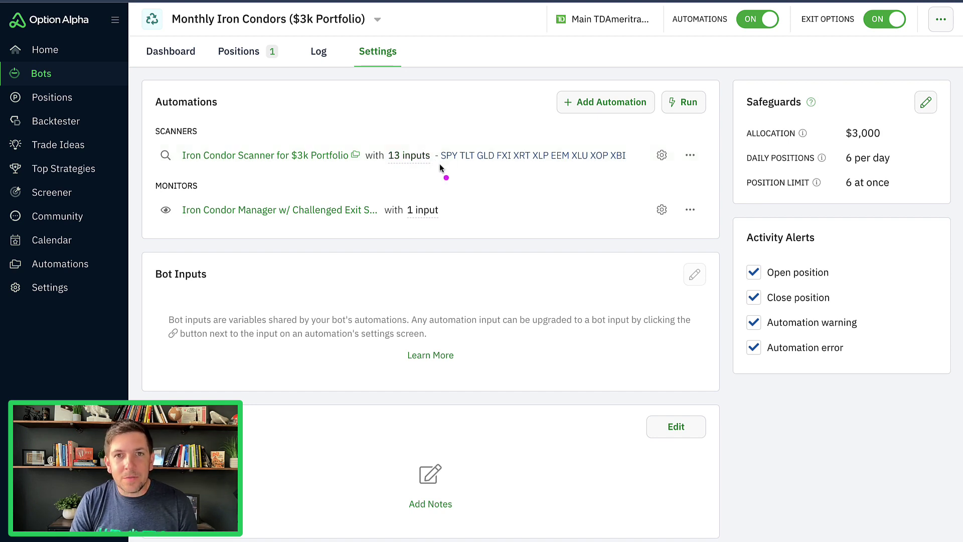
pyautogui.moveTo(439, 164); pyautogui.dragTo(628, 173)
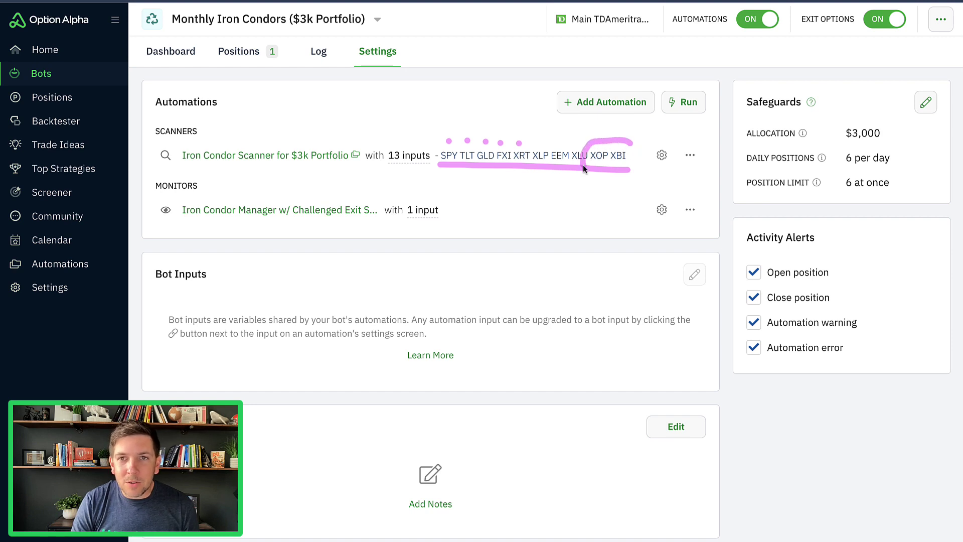
pyautogui.moveTo(629, 171); pyautogui.dragTo(631, 143)
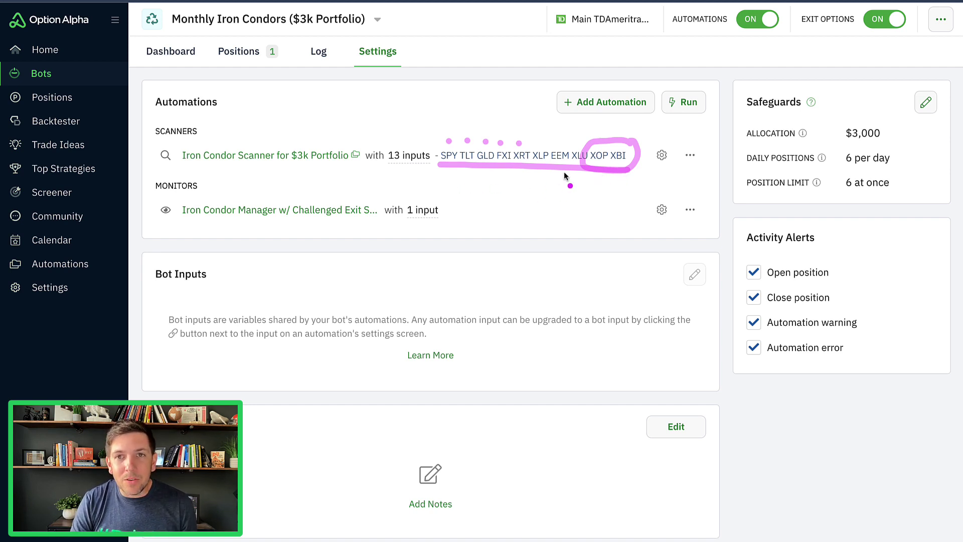
pyautogui.moveTo(582, 143); pyautogui.dragTo(509, 131)
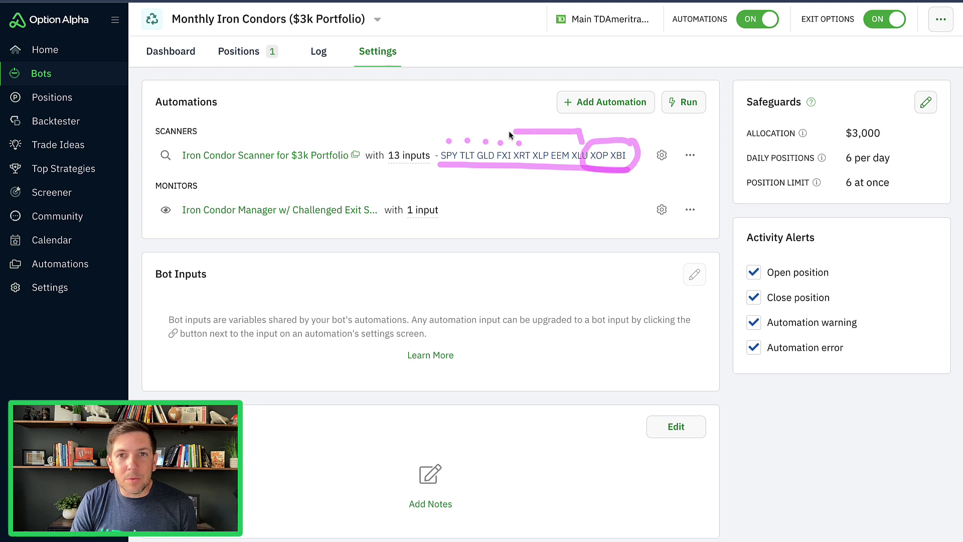
pyautogui.moveTo(448, 132); pyautogui.dragTo(449, 141)
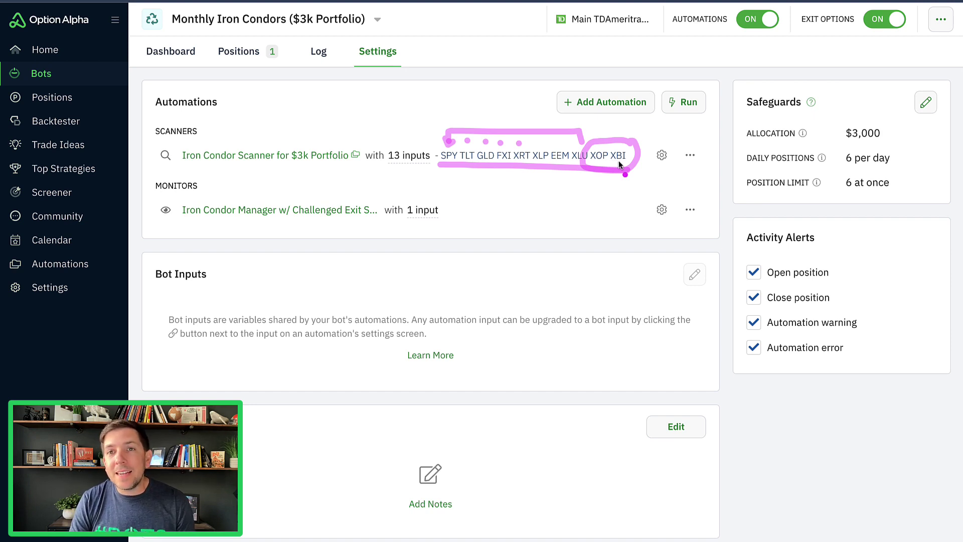
pyautogui.moveTo(840, 169); pyautogui.dragTo(898, 169)
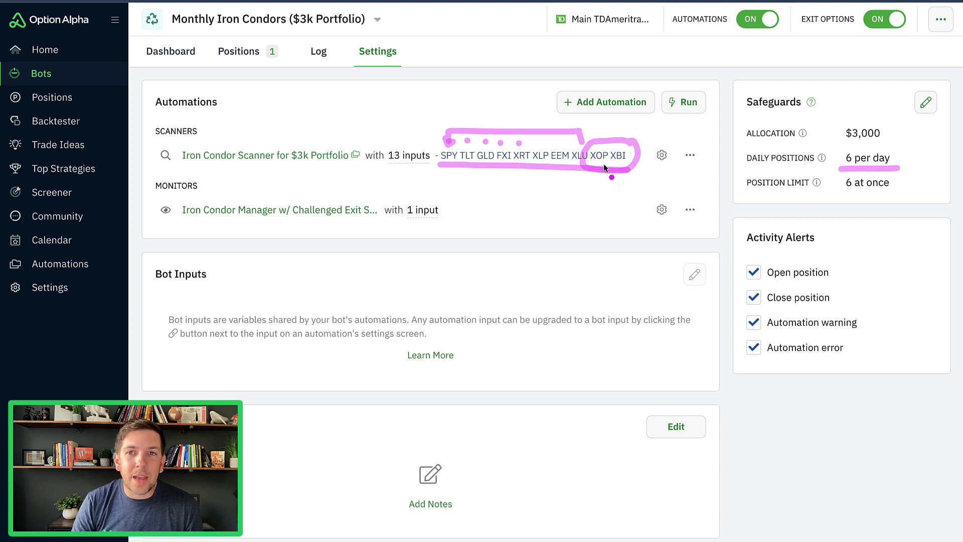
# Step: Dismiss the overlay to show the Monthly Iron Condors P/L charts, led by XLU at $305
pyautogui.press('Escape')
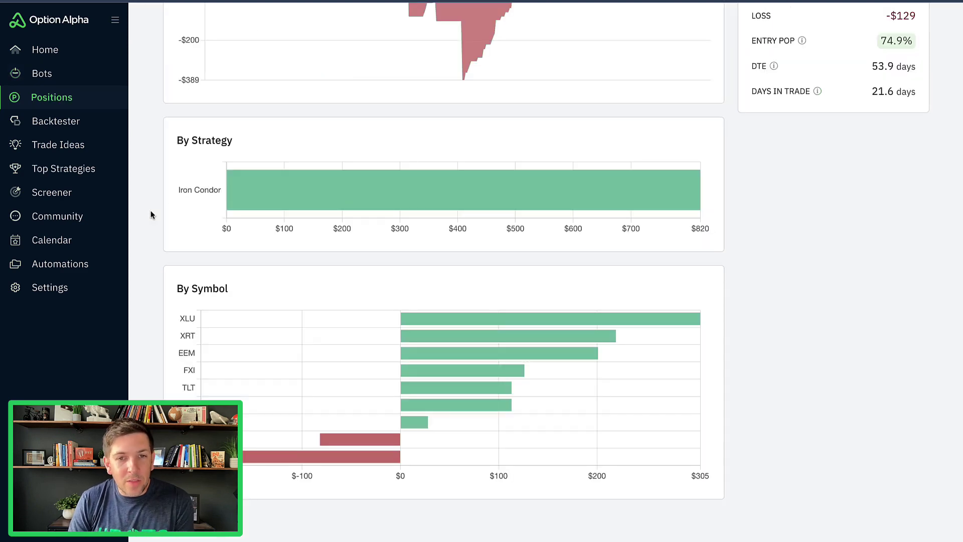
pyautogui.scroll(8, 151, 214)
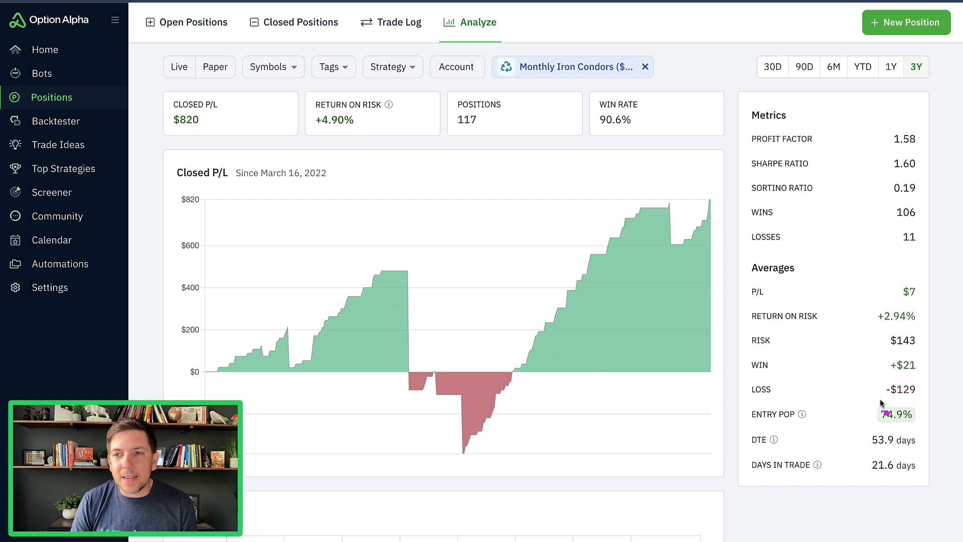
pyautogui.moveTo(882, 403)
pyautogui.mouseDown()
pyautogui.moveTo(763, 400)
pyautogui.moveTo(742, 427)
pyautogui.moveTo(922, 428)
pyautogui.moveTo(897, 405)
pyautogui.mouseUp()
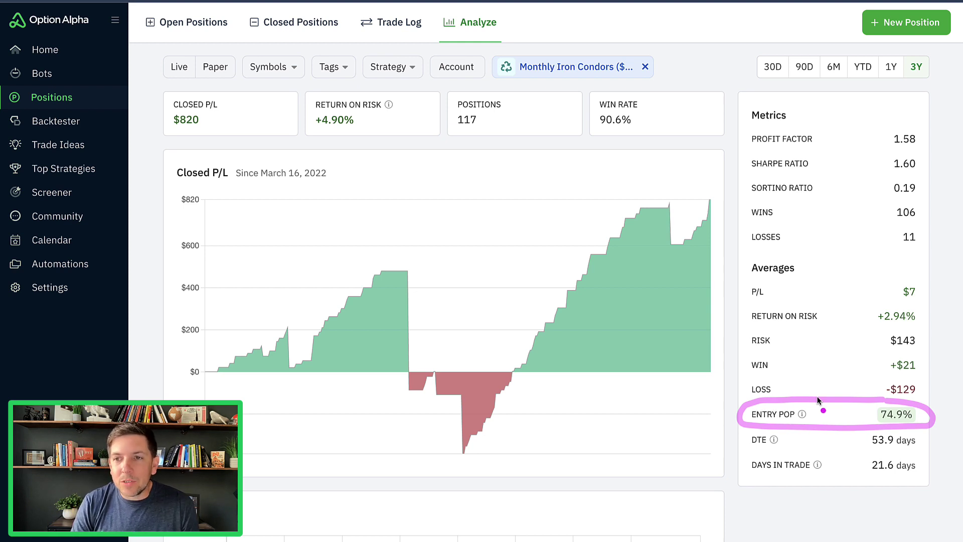
pyautogui.moveTo(818, 398)
pyautogui.mouseDown()
pyautogui.moveTo(734, 219)
pyautogui.moveTo(652, 156)
pyautogui.moveTo(650, 141)
pyautogui.mouseUp()
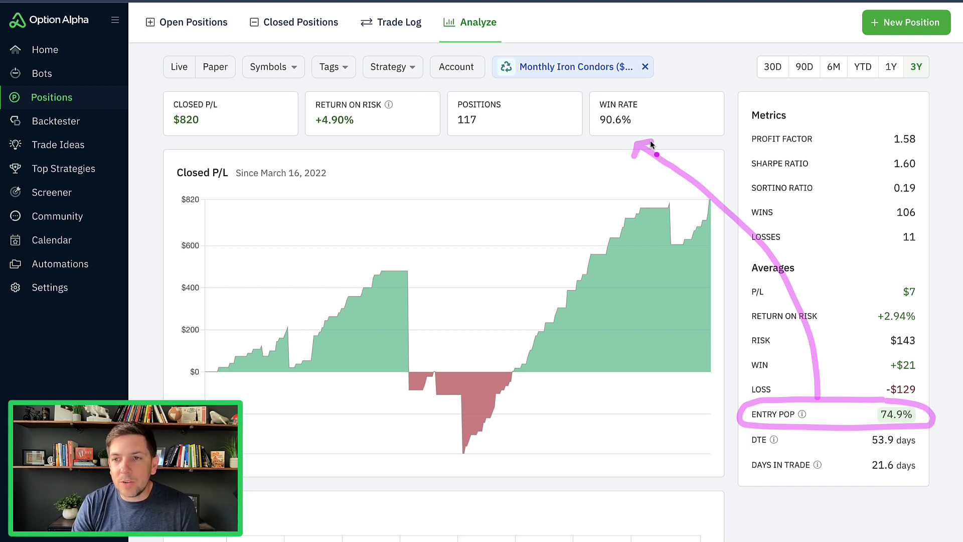
pyautogui.press('Escape')
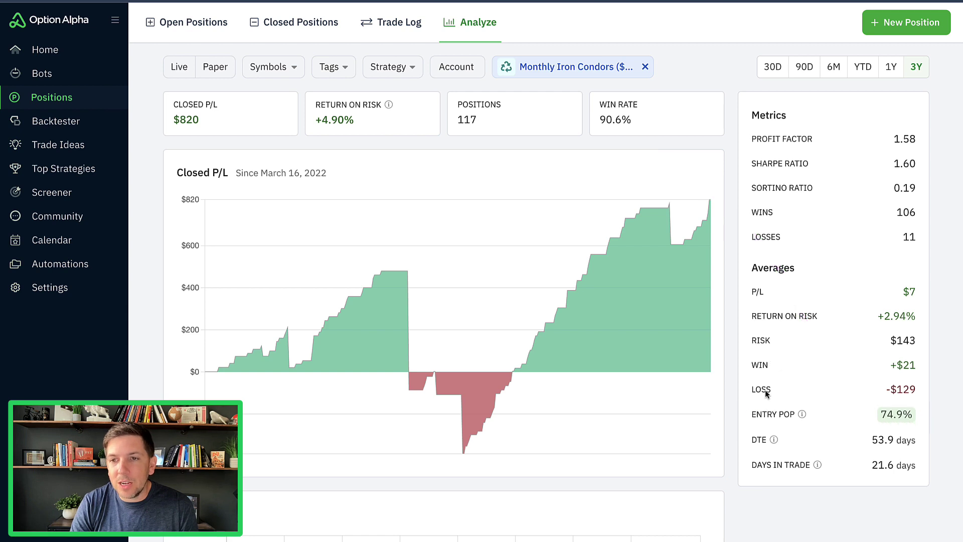
pyautogui.moveTo(753, 452)
pyautogui.mouseDown()
pyautogui.moveTo(876, 458)
pyautogui.moveTo(936, 436)
pyautogui.moveTo(869, 427)
pyautogui.moveTo(741, 451)
pyautogui.moveTo(756, 450)
pyautogui.mouseUp()
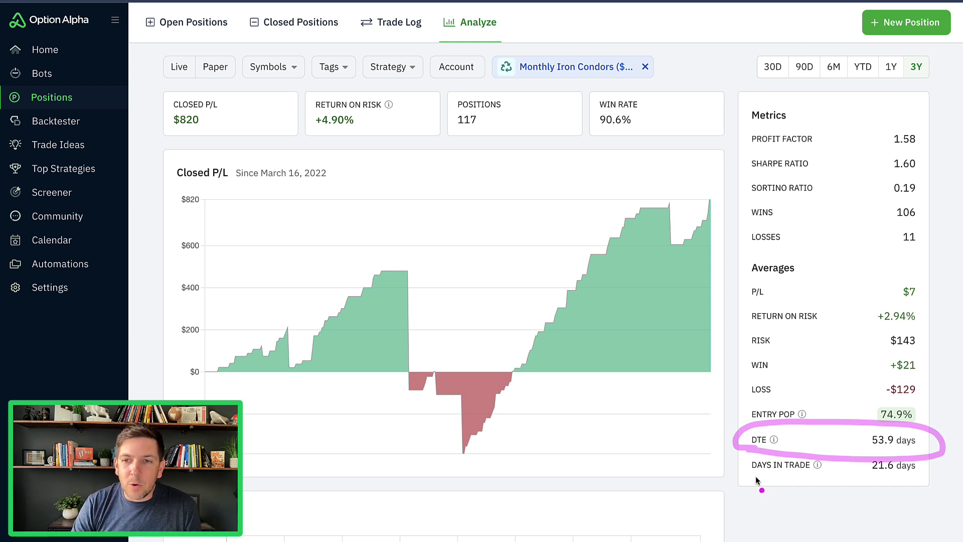
pyautogui.press('Escape')
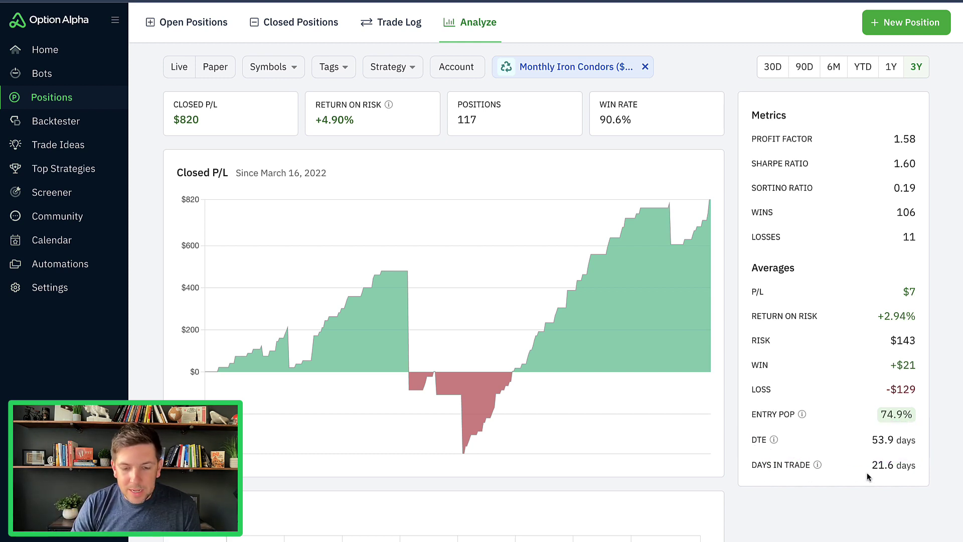
pyautogui.moveTo(889, 476)
pyautogui.mouseDown()
pyautogui.moveTo(905, 450)
pyautogui.moveTo(735, 464)
pyautogui.moveTo(863, 472)
pyautogui.mouseUp()
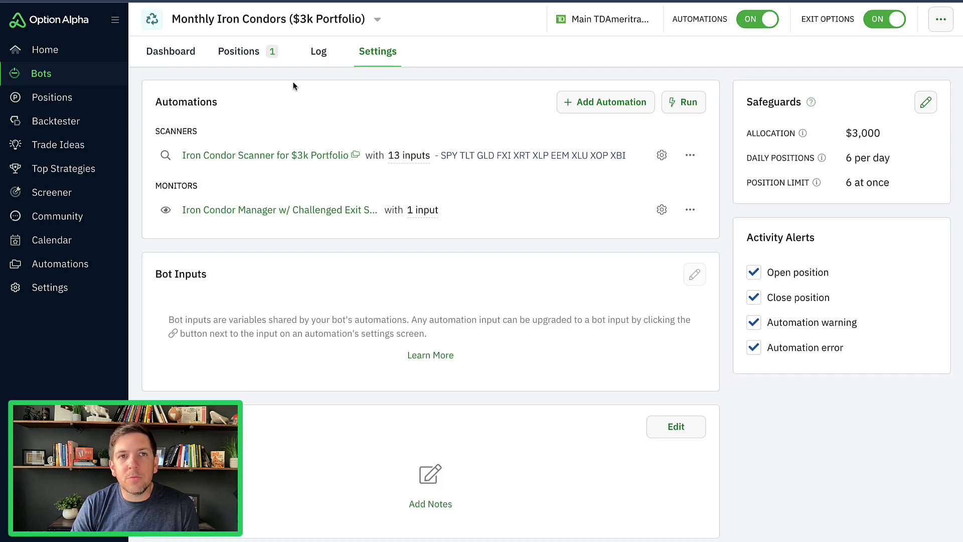
# Step: Switch to the bot's Dashboard and show its actions menu with Clone Bot and Save as Template
pyautogui.click(189, 58)
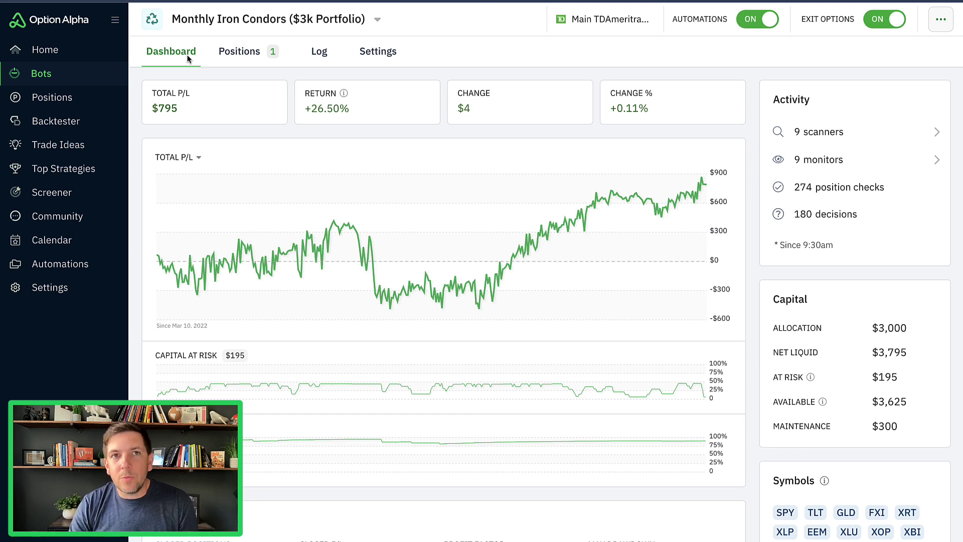
pyautogui.click(939, 22)
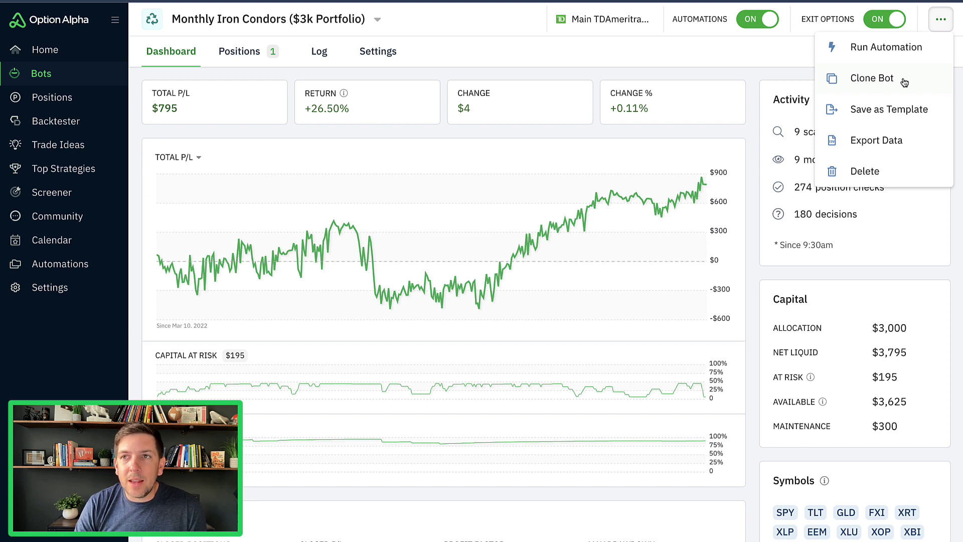
# Step: Start a Clone Bot and name the clone 'NEW - Monthly Iron Condors ($3k Portfolio)'
pyautogui.click(942, 24)
pyautogui.click(941, 23)
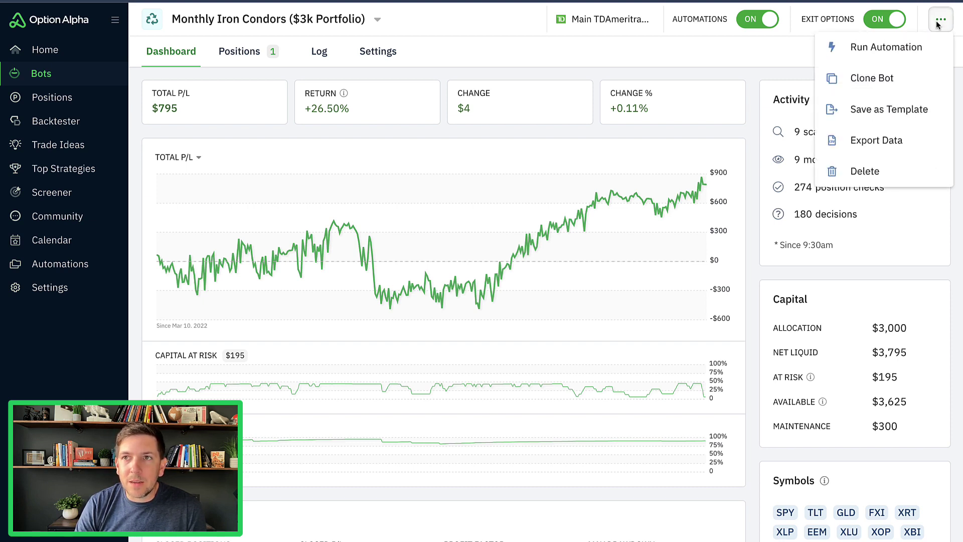
pyautogui.click(913, 80)
pyautogui.click(897, 74)
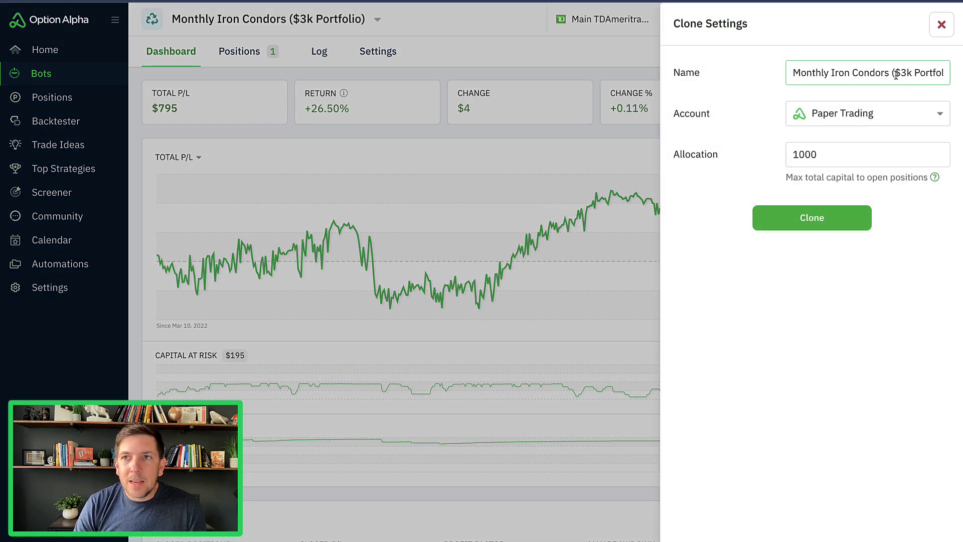
pyautogui.moveTo(899, 75); pyautogui.dragTo(948, 74)
pyautogui.doubleClick(938, 75)
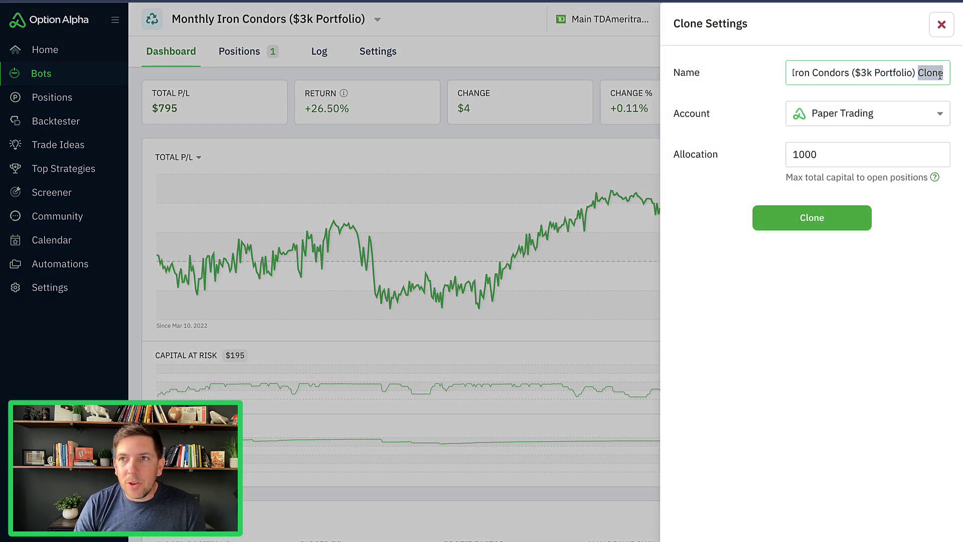
pyautogui.press('BackSpace')
pyautogui.press('BackSpace')
pyautogui.press('Left')
pyautogui.press('Left')
pyautogui.press('Left')
pyautogui.press('Left')
pyautogui.press('Left')
pyautogui.press('Left')
pyautogui.press('Left')
pyautogui.press('Left')
pyautogui.press('Left')
pyautogui.press('Left')
pyautogui.press('Left')
pyautogui.press('Left')
pyautogui.press('Left')
pyautogui.press('Left')
pyautogui.press('Left')
pyautogui.press('Left')
pyautogui.press('Left')
pyautogui.press('Left')
pyautogui.press('Left')
pyautogui.press('Left')
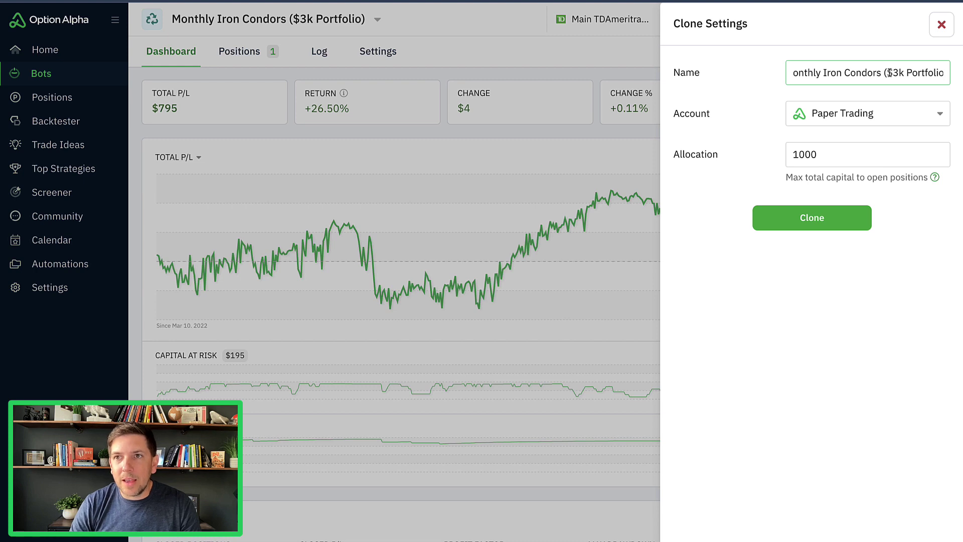
pyautogui.write('NEW')
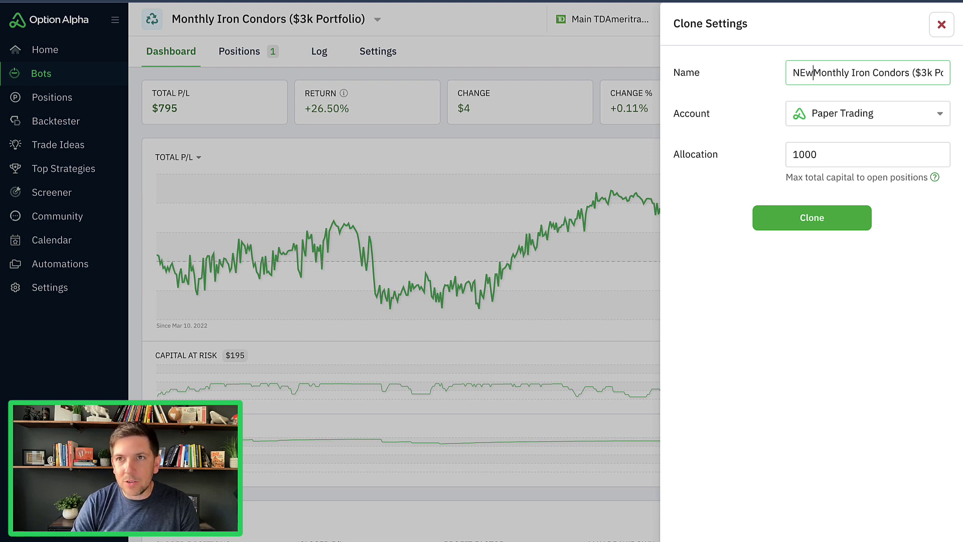
pyautogui.write(' -')
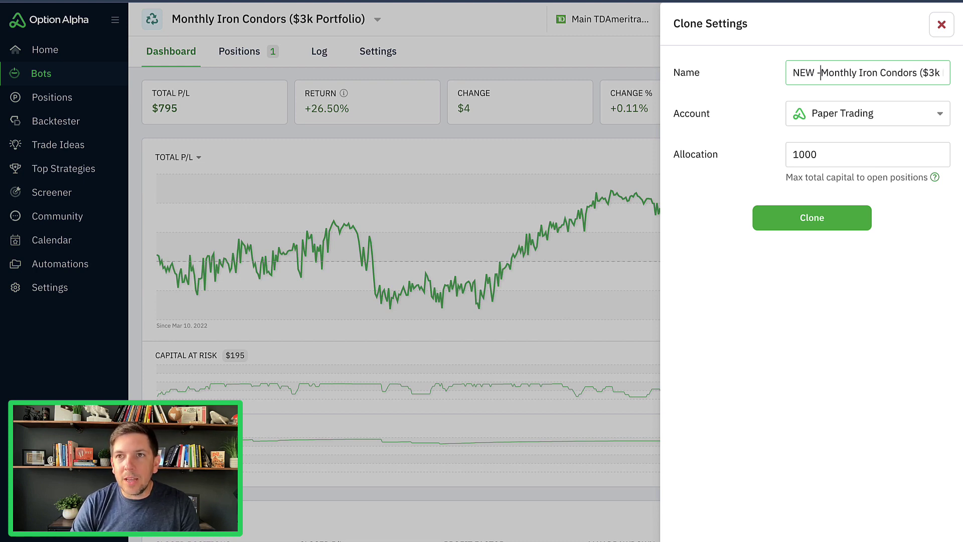
# Step: Put the clone on the Main TradeStation account with 3000 allocation and create it
pyautogui.click(841, 116)
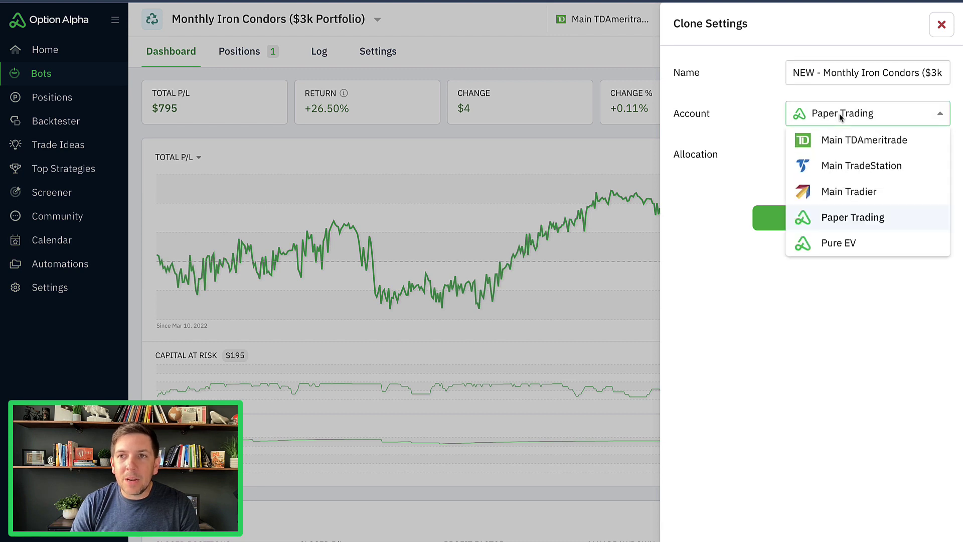
pyautogui.click(855, 167)
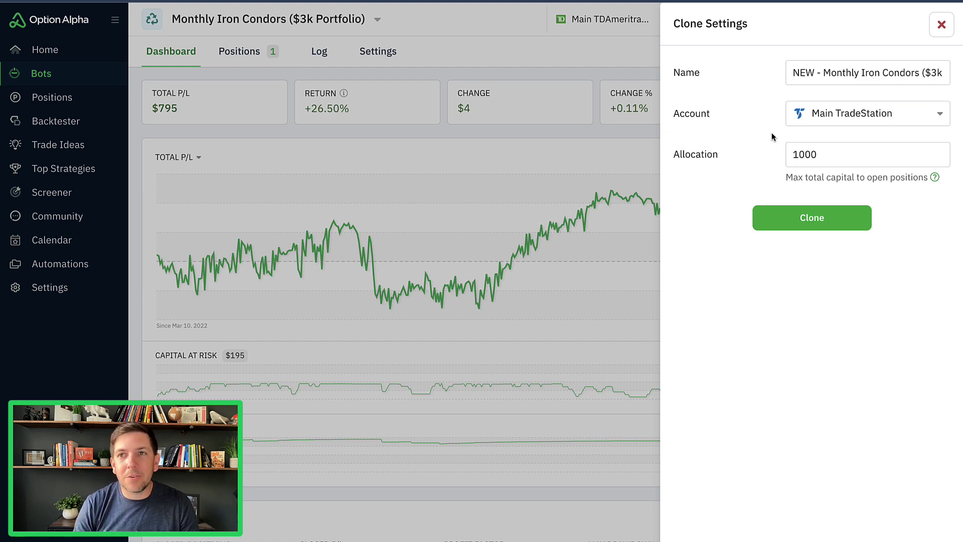
pyautogui.doubleClick(823, 155)
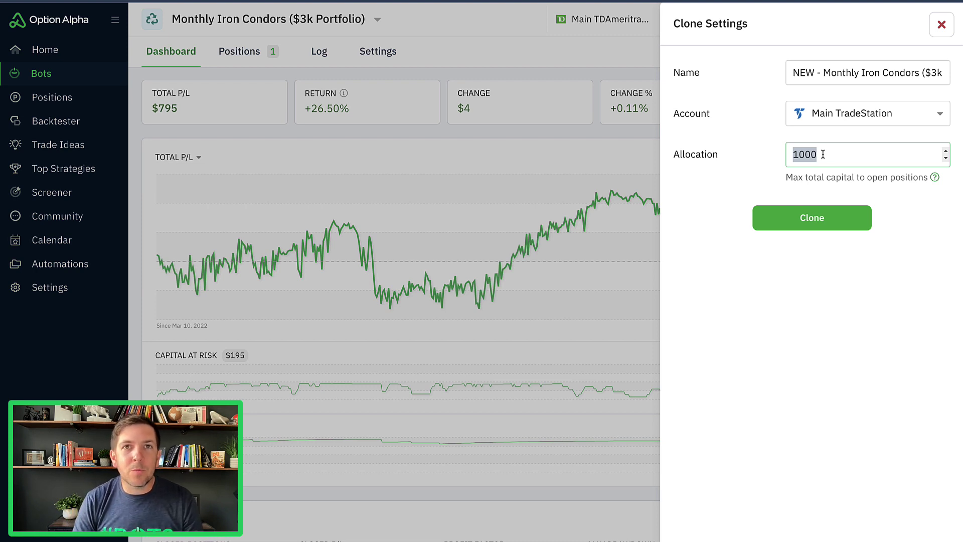
pyautogui.write('3000')
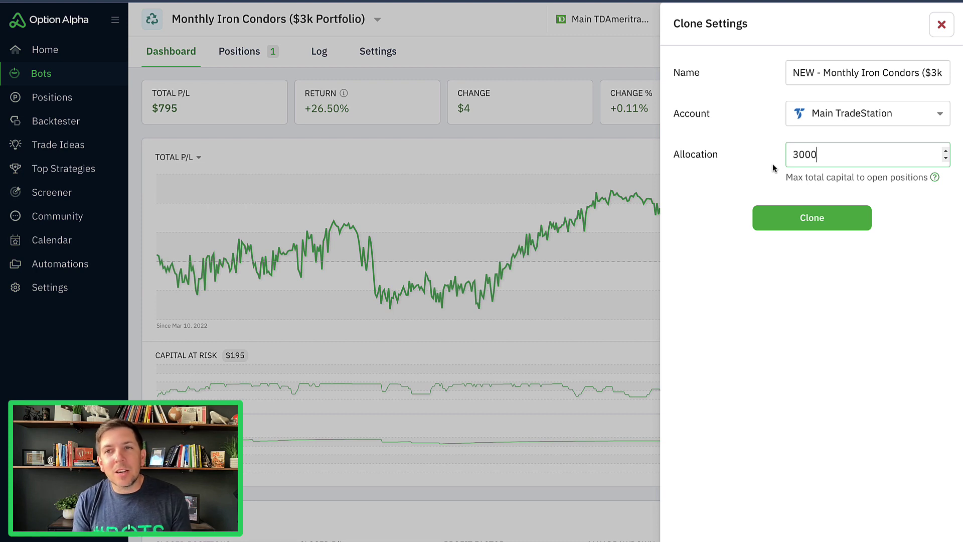
pyautogui.click(795, 221)
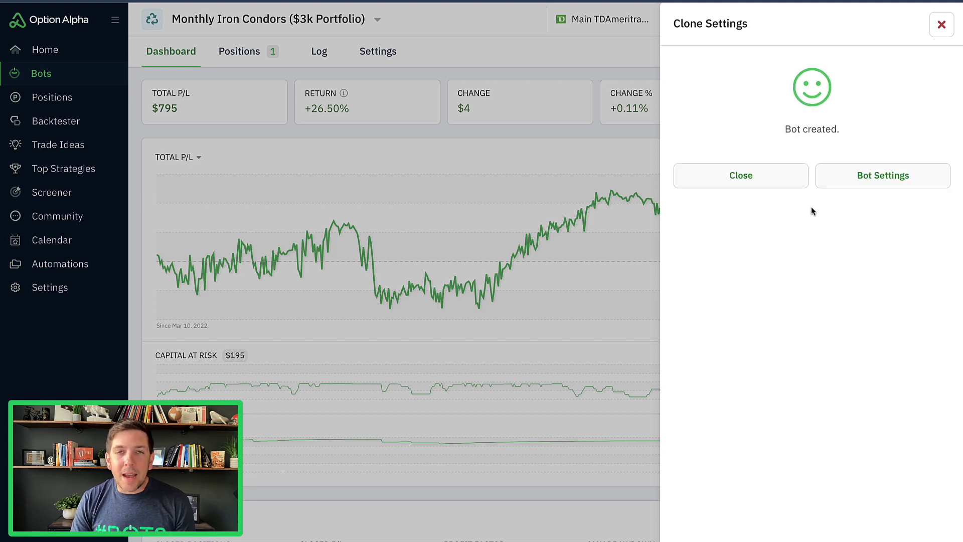
# Step: Switch the NEW - Monthly Iron Condors bot's automations from OFF to ON on its Dashboard
pyautogui.click(864, 180)
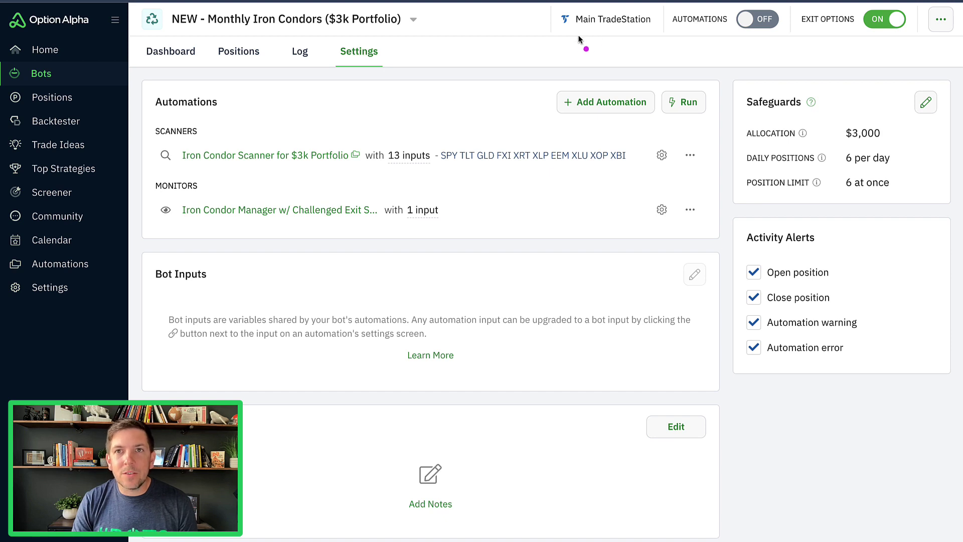
pyautogui.moveTo(572, 36); pyautogui.dragTo(647, 37)
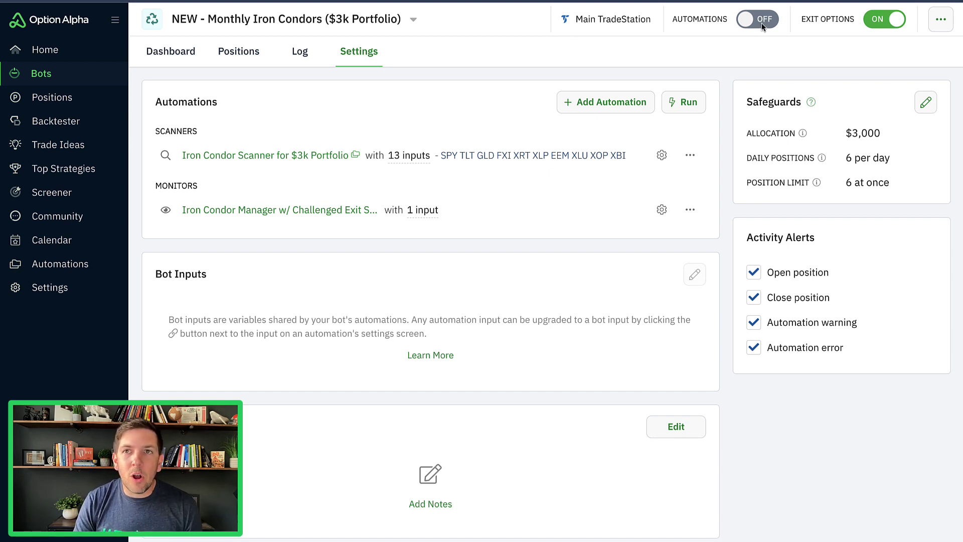
pyautogui.click(163, 52)
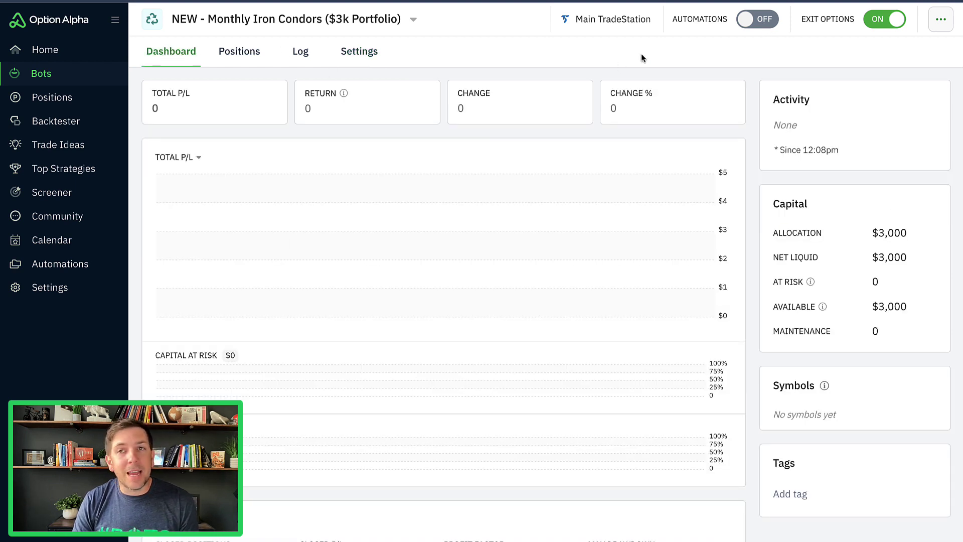
pyautogui.click(757, 20)
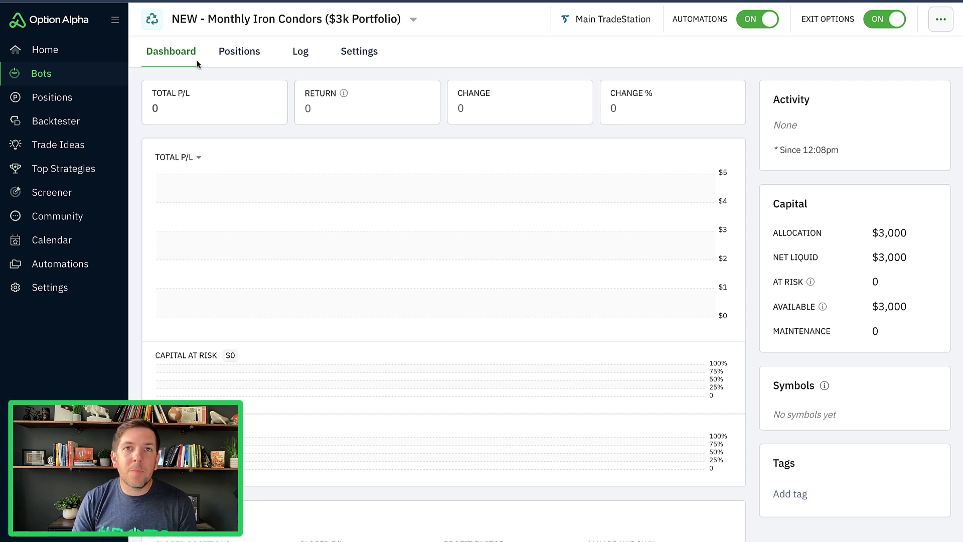
# Step: Switch to the original Monthly Iron Condors ($3k Portfolio) bot using the bot selector
pyautogui.click(414, 23)
pyautogui.scroll(-15, 442, 133)
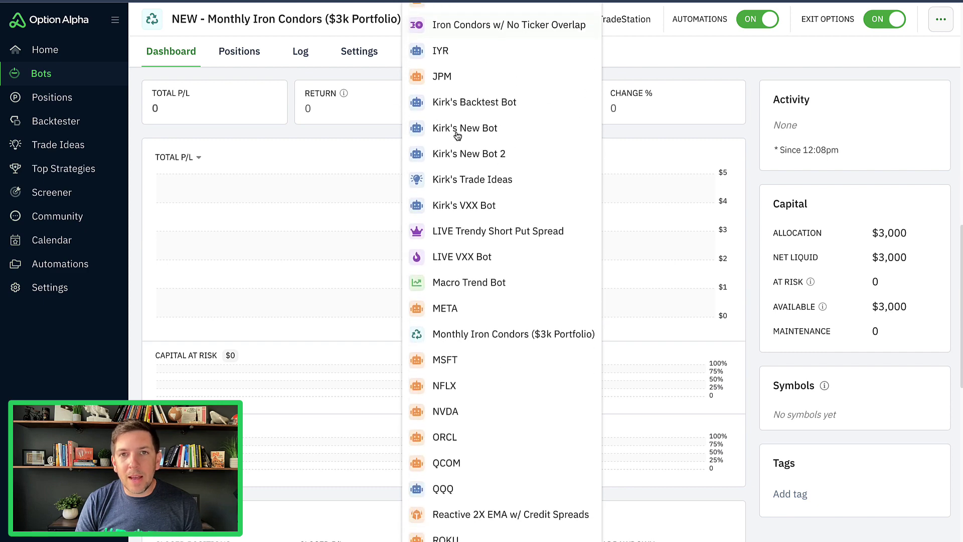
pyautogui.scroll(-3, 458, 136)
pyautogui.click(469, 265)
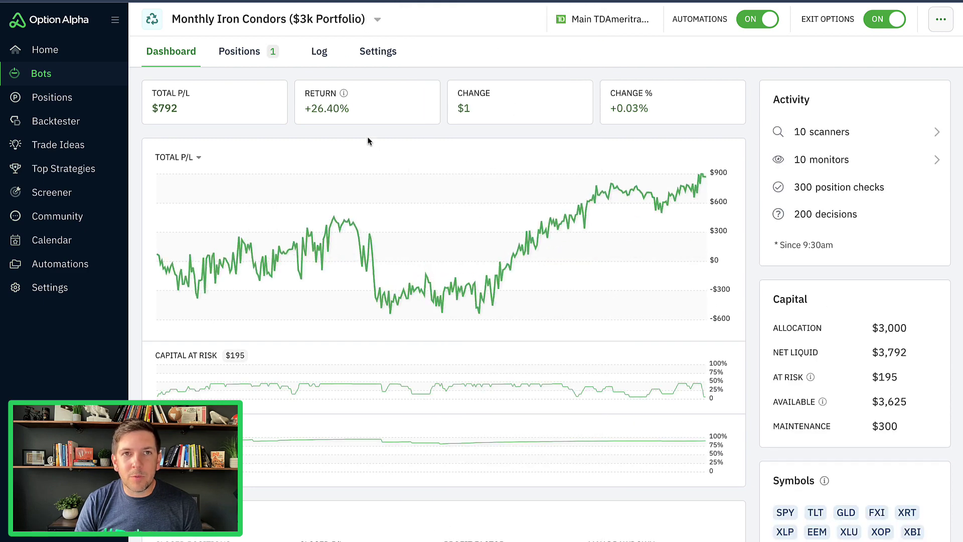
# Step: Rename it to 'Old - Monthly Iron Condors ($3k Portfolio)'
pyautogui.click(207, 19)
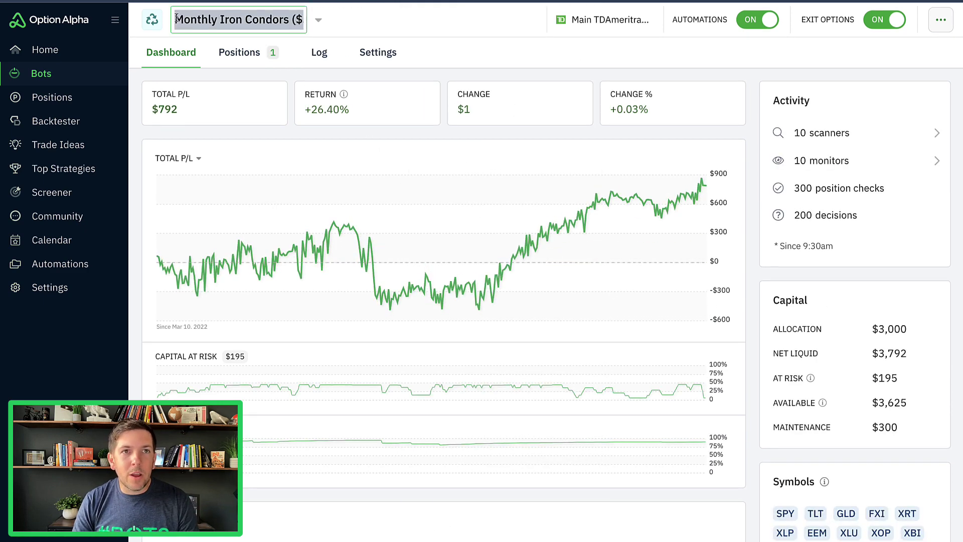
pyautogui.click(176, 19)
pyautogui.write('Old')
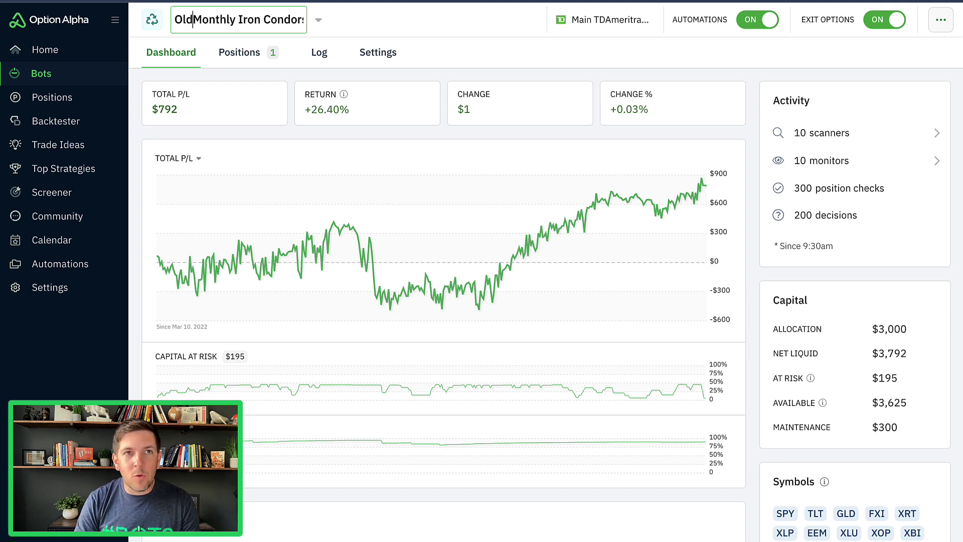
pyautogui.write(' -')
pyautogui.click(423, 40)
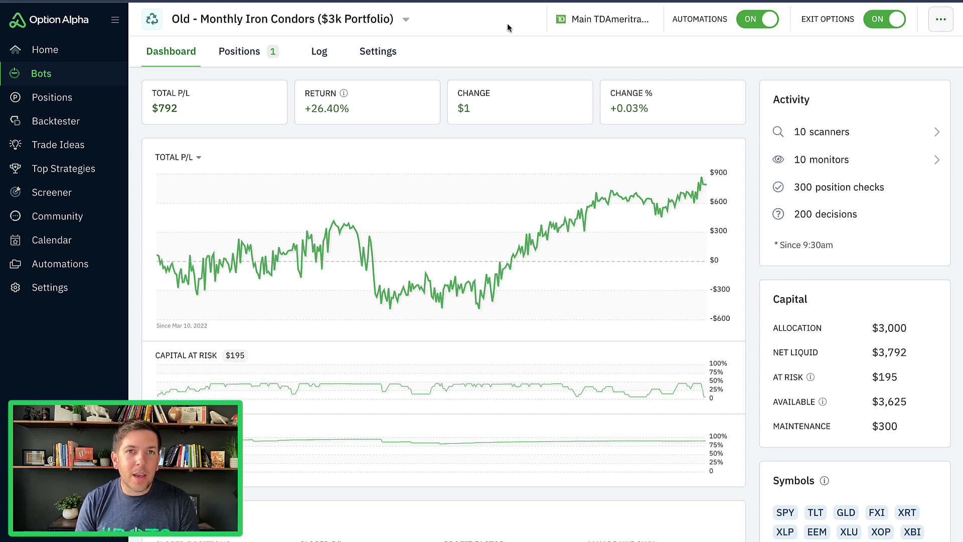
pyautogui.click(250, 54)
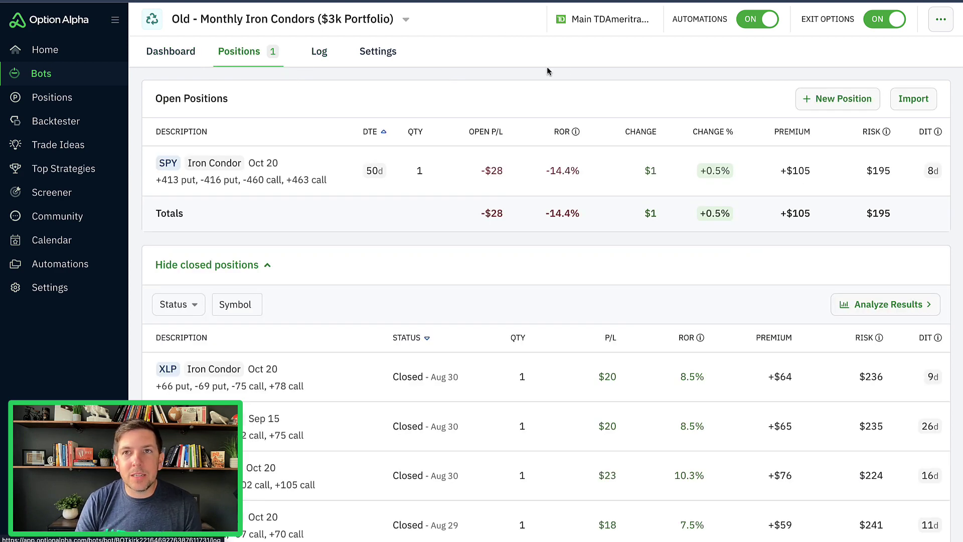
# Step: Delete the Iron Condor Scanner for $3k Portfolio, leaving only the Iron Condor Manager monitor
pyautogui.click(371, 54)
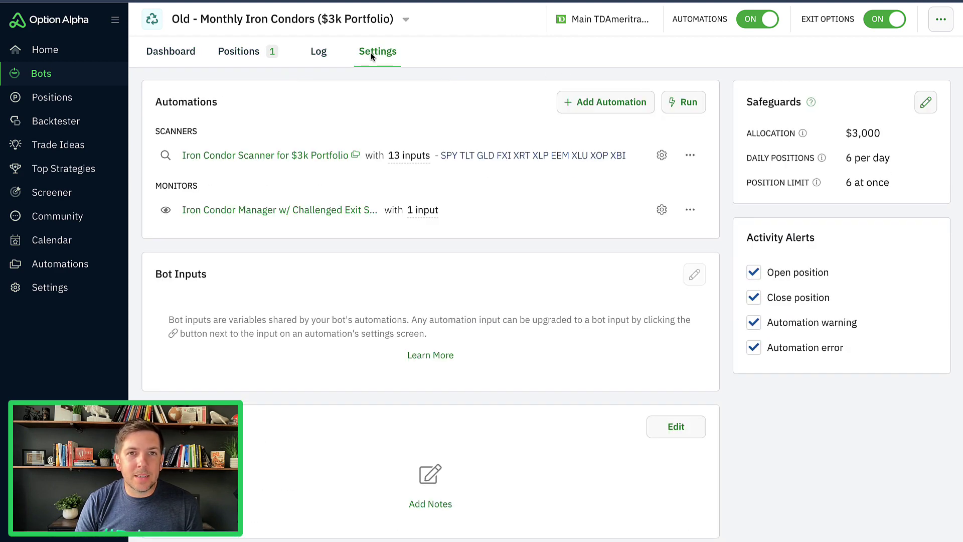
pyautogui.click(689, 158)
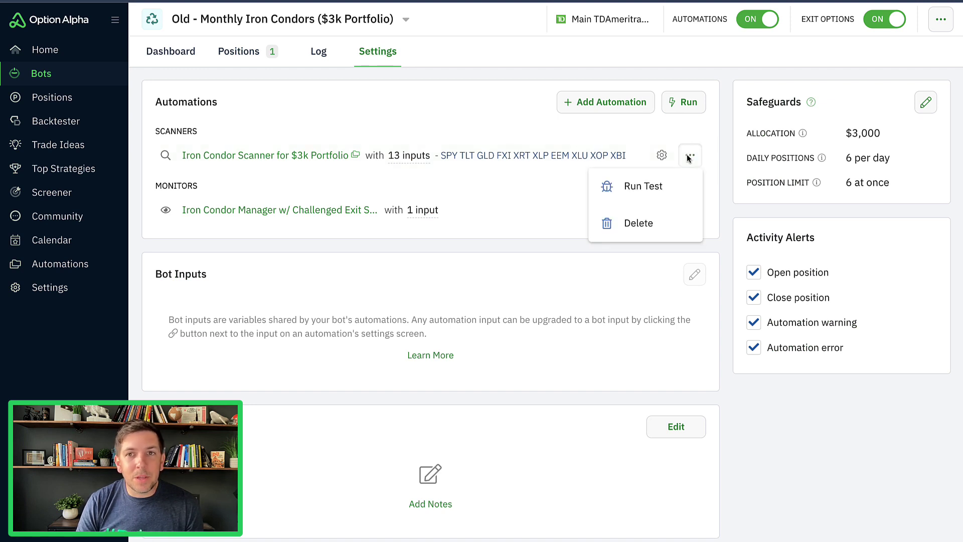
pyautogui.click(354, 156)
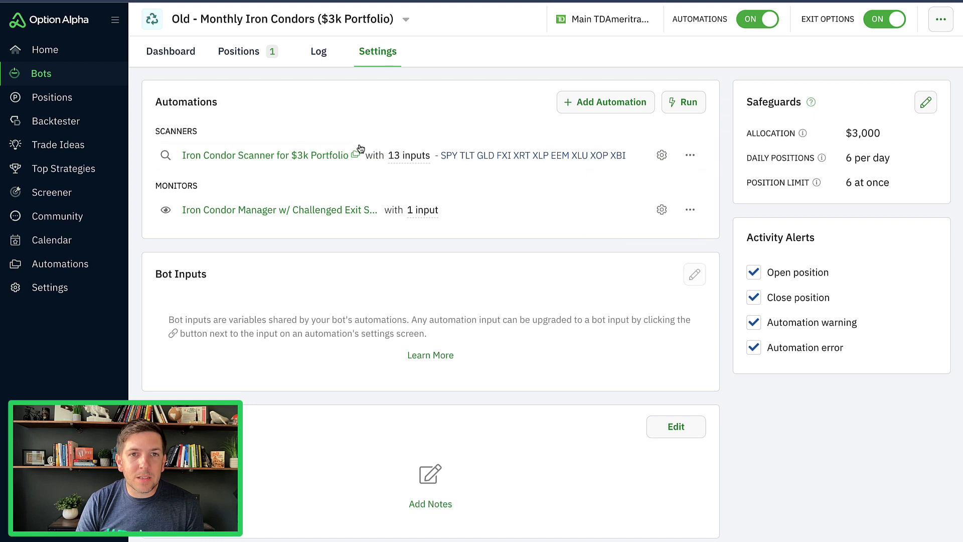
pyautogui.moveTo(356, 157)
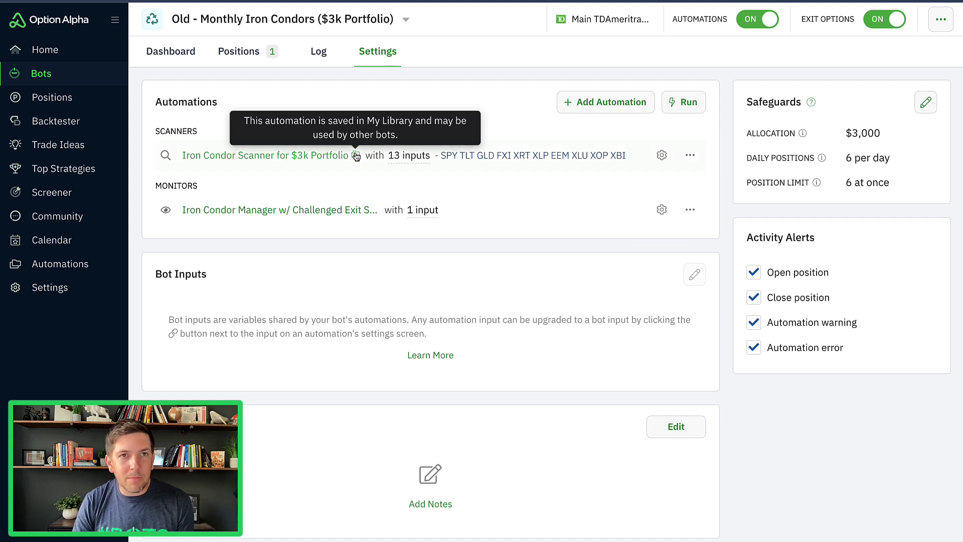
pyautogui.click(691, 156)
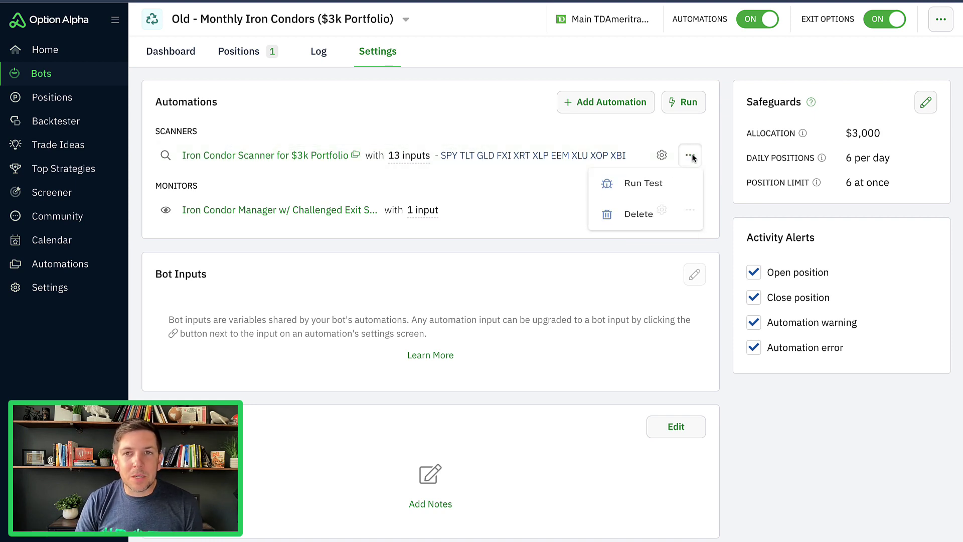
pyautogui.click(640, 223)
pyautogui.click(557, 170)
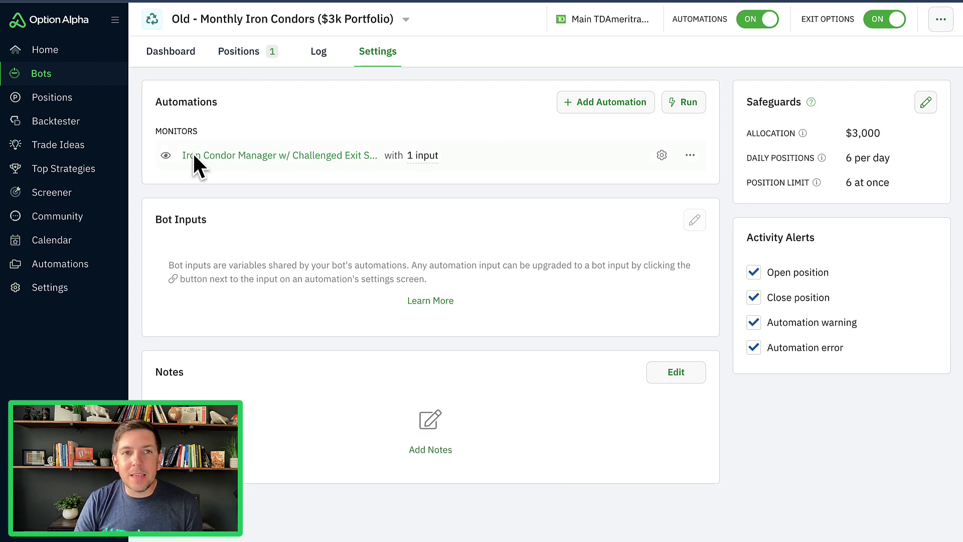
pyautogui.click(246, 56)
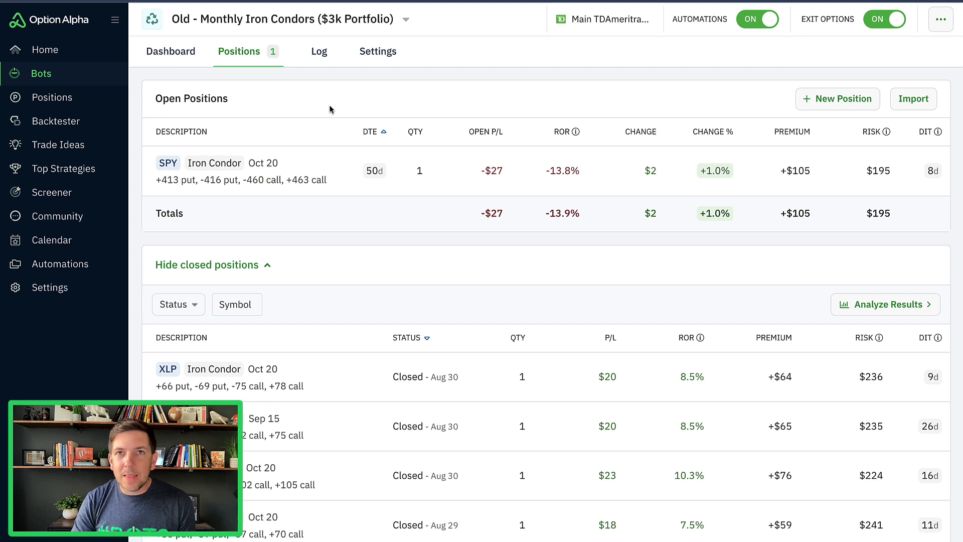
# Step: Open and scroll through the old bot's open SPY iron condor position details
pyautogui.click(376, 56)
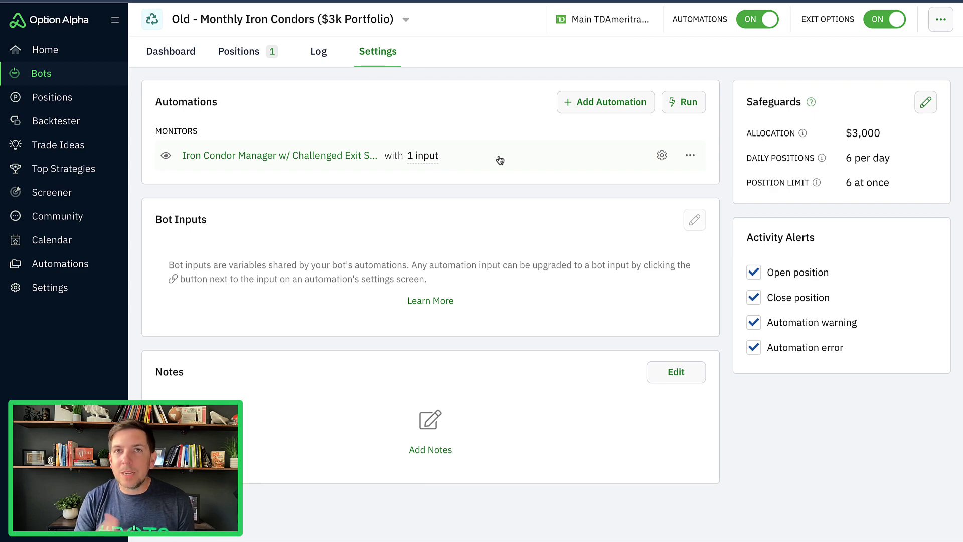
pyautogui.click(259, 54)
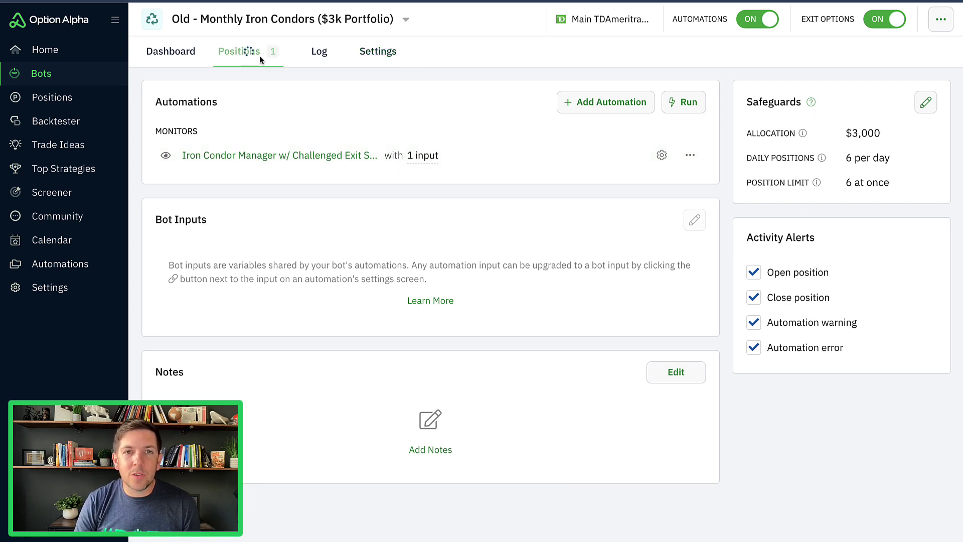
pyautogui.click(465, 166)
pyautogui.scroll(-10, 695, 192)
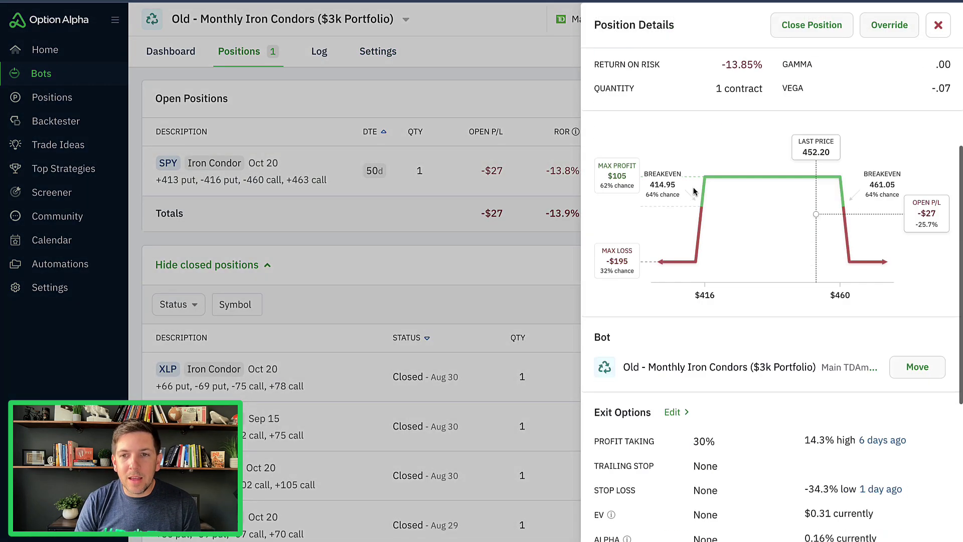
pyautogui.scroll(-2, 695, 192)
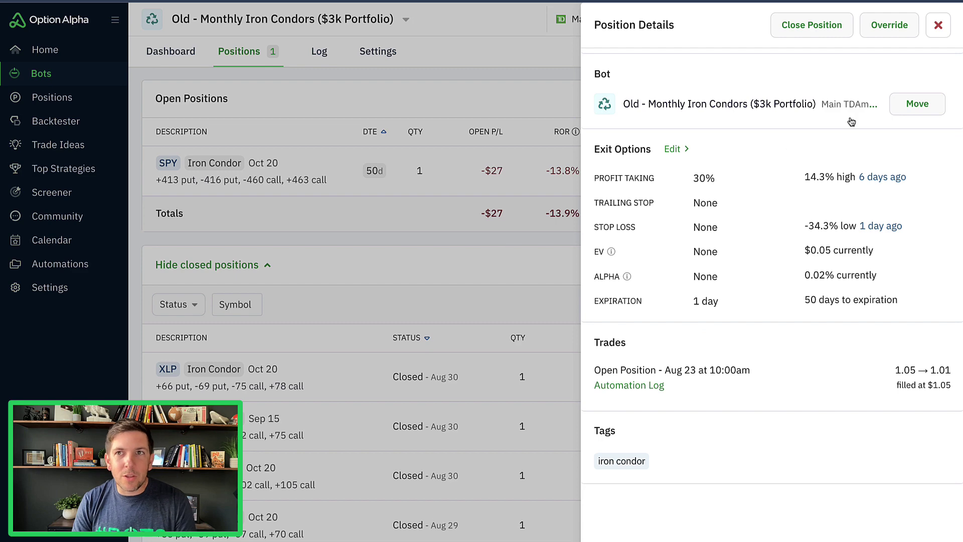
# Step: Close the details and bring up the old bot's Dashboard with $793 total P/L
pyautogui.click(938, 25)
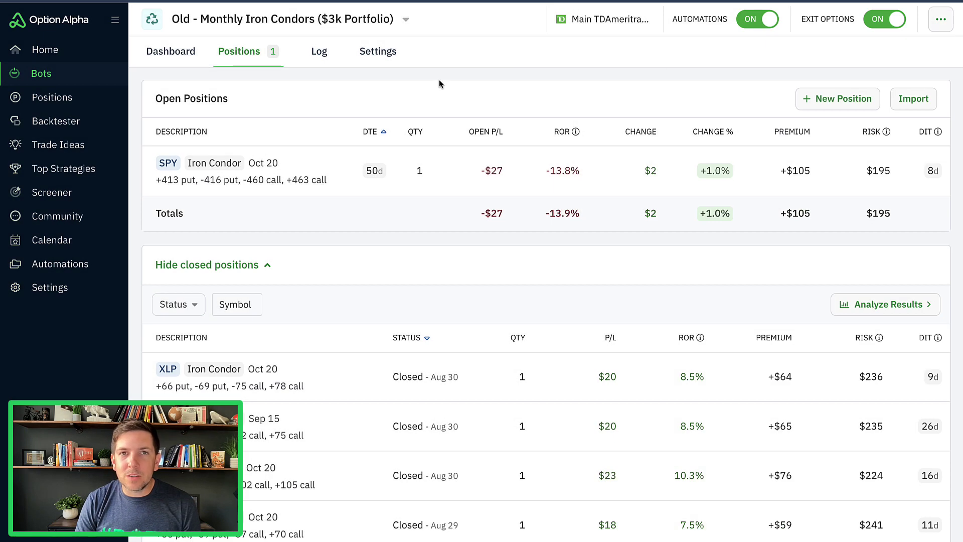
pyautogui.click(362, 52)
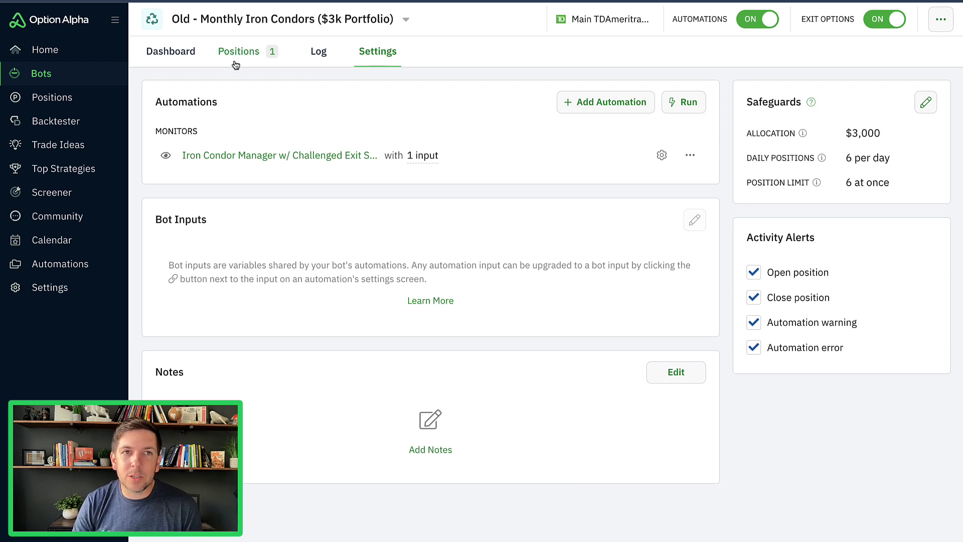
pyautogui.click(182, 50)
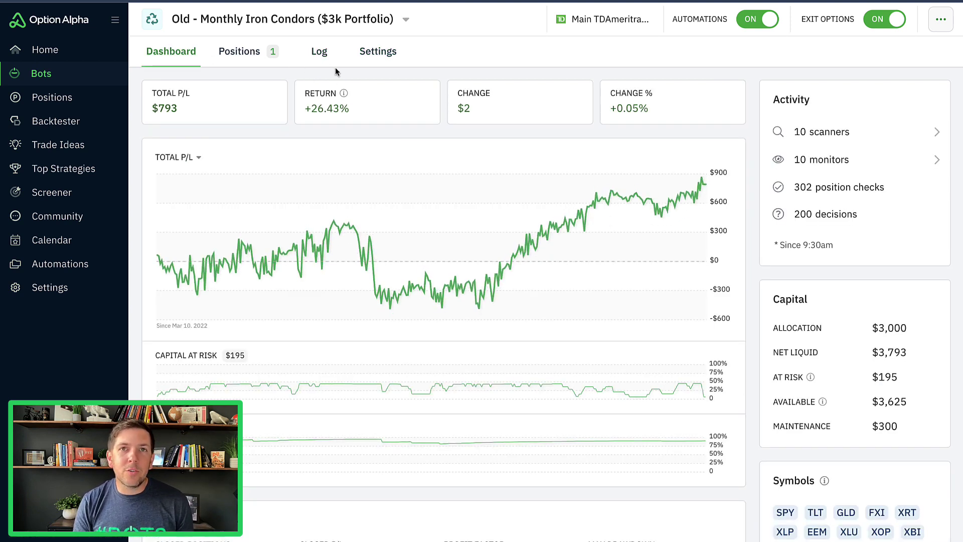